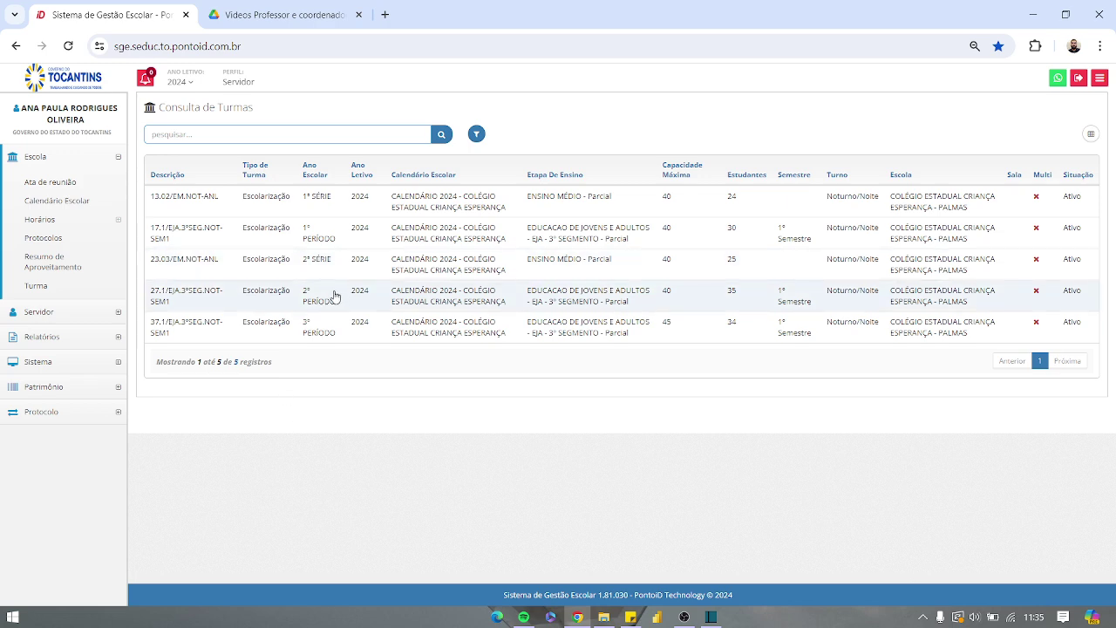
# Open the Frequência Diária form for the class 23.03/EM.NOT-ANL.
pyautogui.click(334, 276)
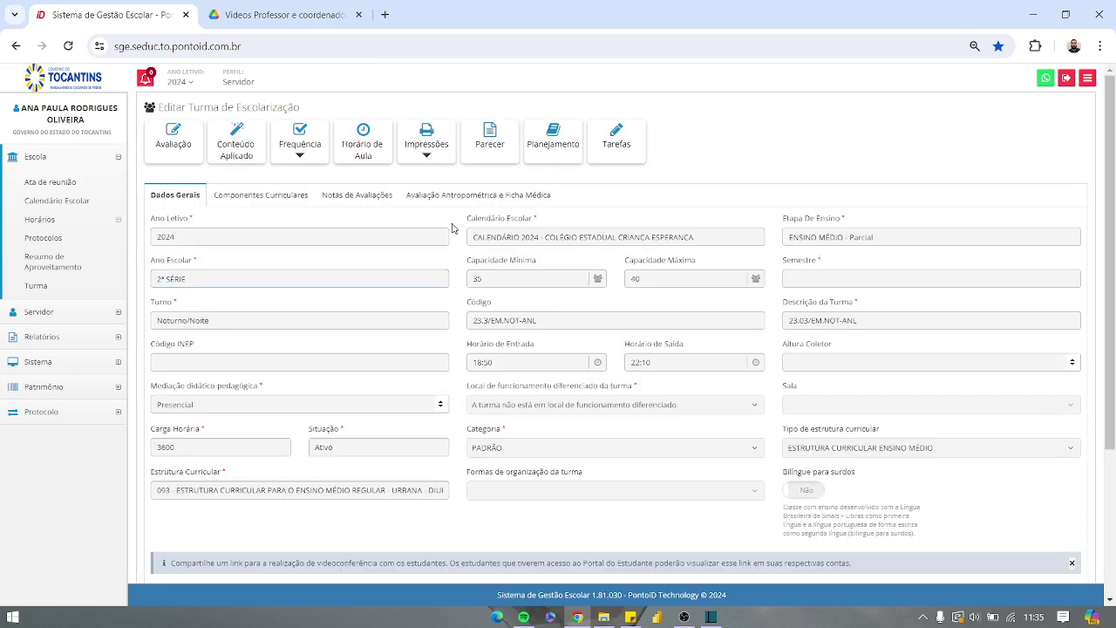
pyautogui.click(294, 157)
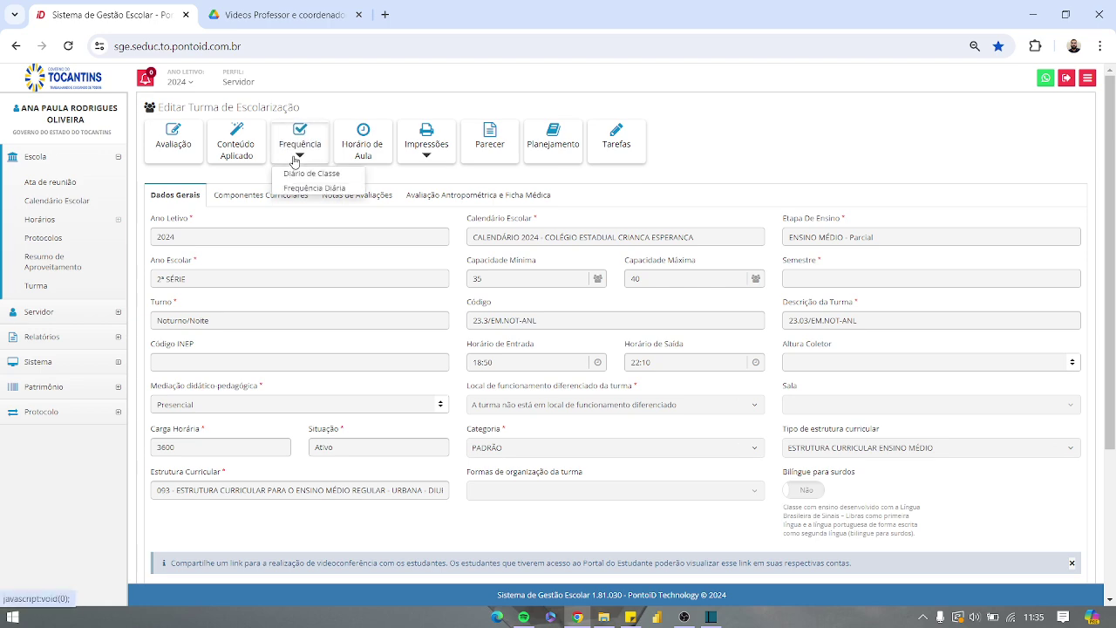
pyautogui.click(358, 189)
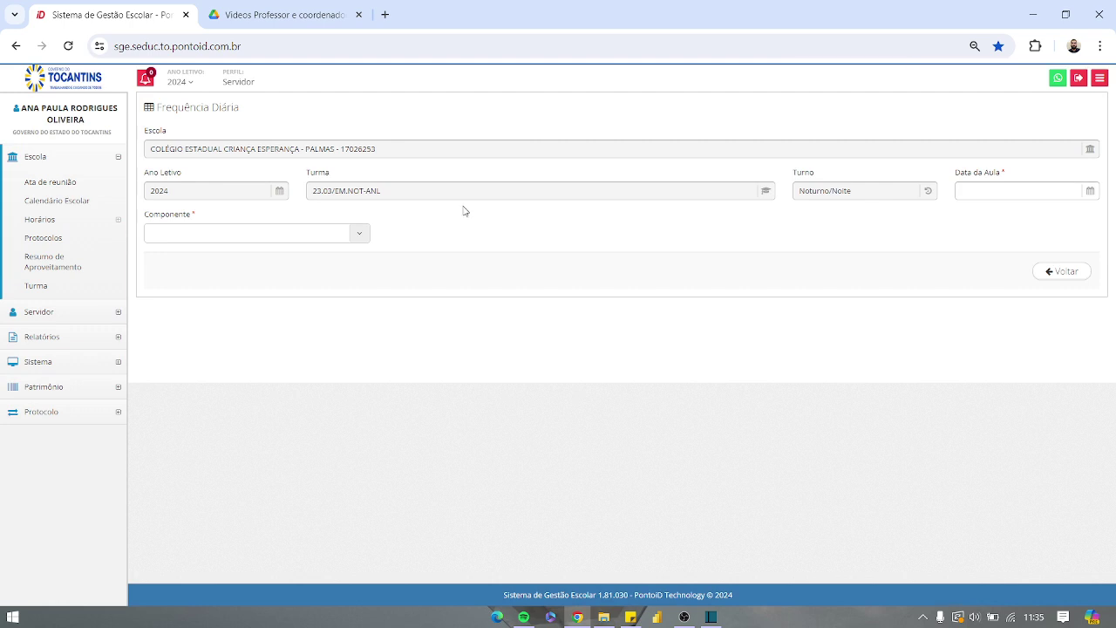
# Set the lesson date to 21/05/2024 and the component to LÍNGUA PORTUGUESA.
pyautogui.click(980, 191)
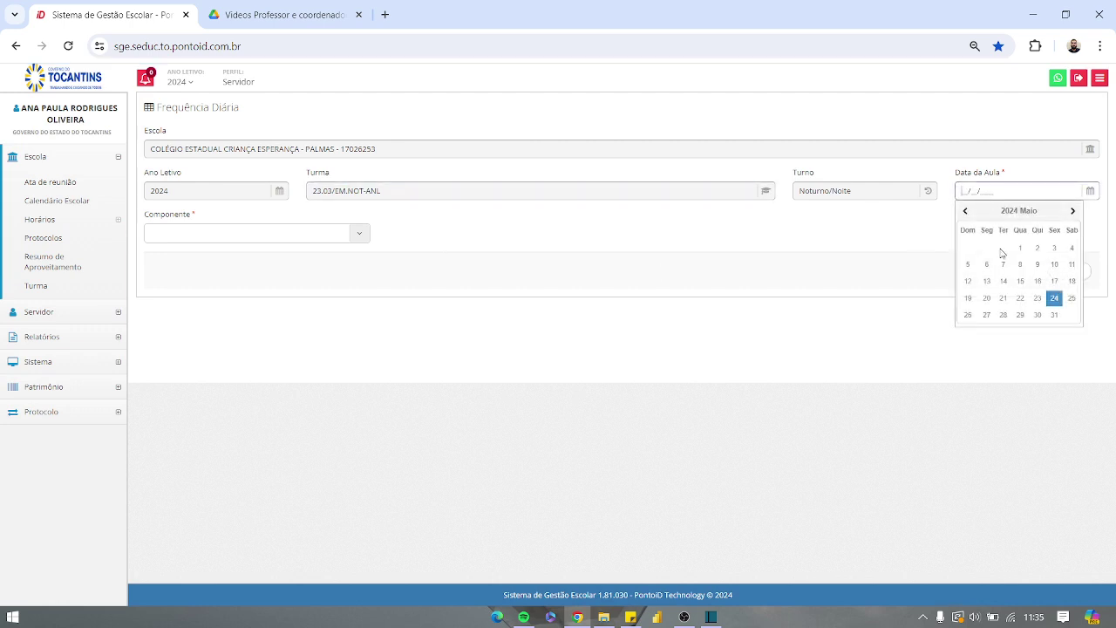
pyautogui.click(1004, 298)
pyautogui.click(293, 233)
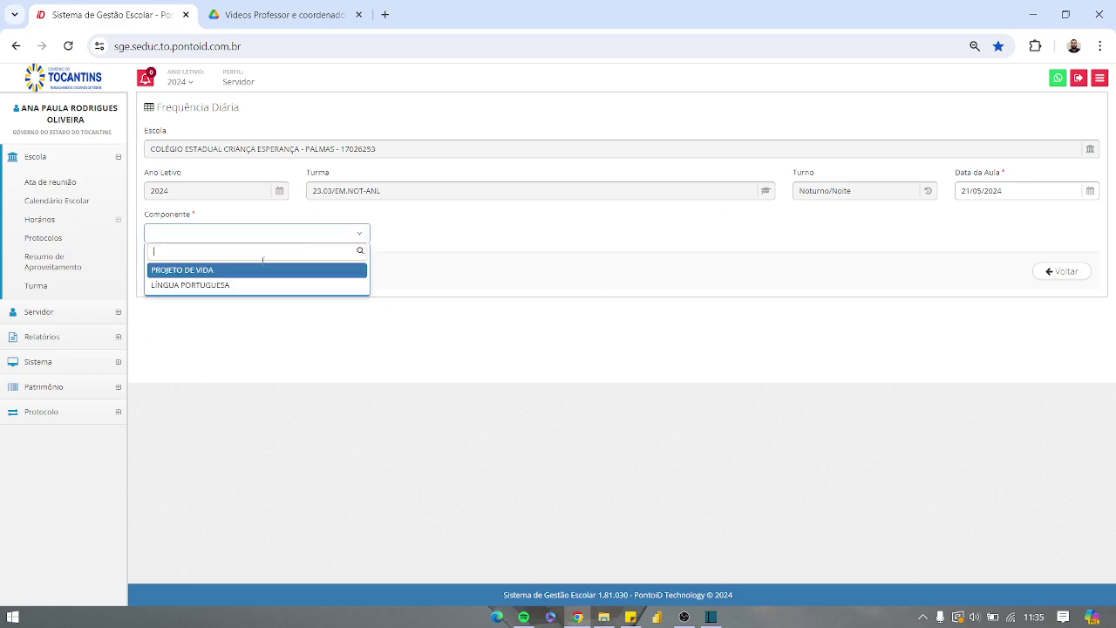
pyautogui.click(218, 285)
# Select all students in the 18:50 - 19:40 lesson and mark them all as present.
pyautogui.scroll(-2, 50, 329)
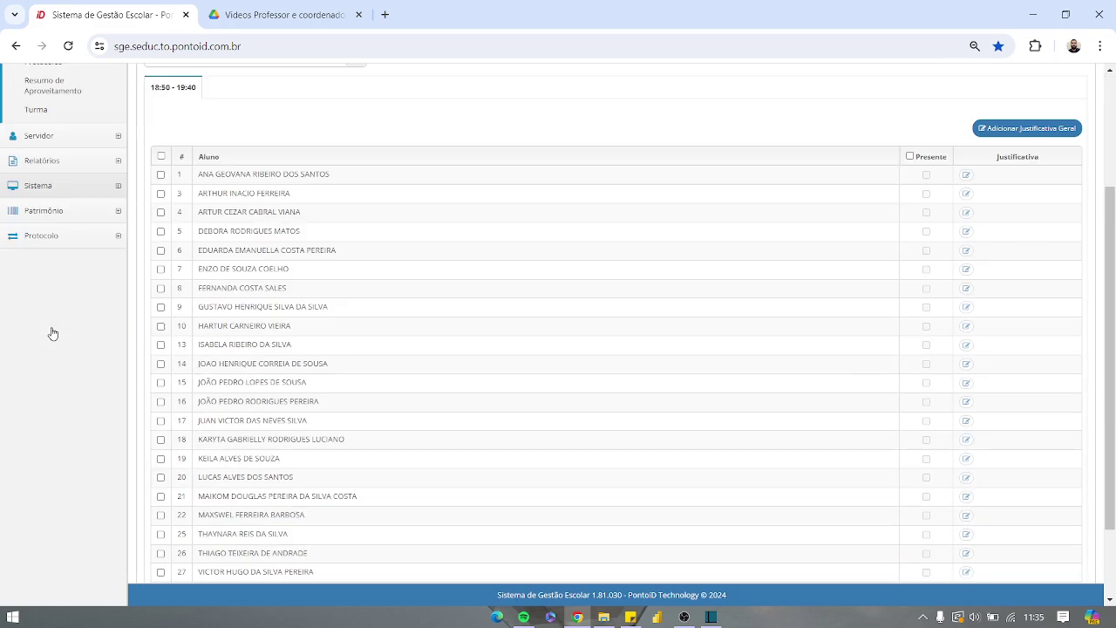
pyautogui.scroll(2, 142, 276)
pyautogui.scroll(-1, 174, 261)
pyautogui.scroll(-2, 524, 175)
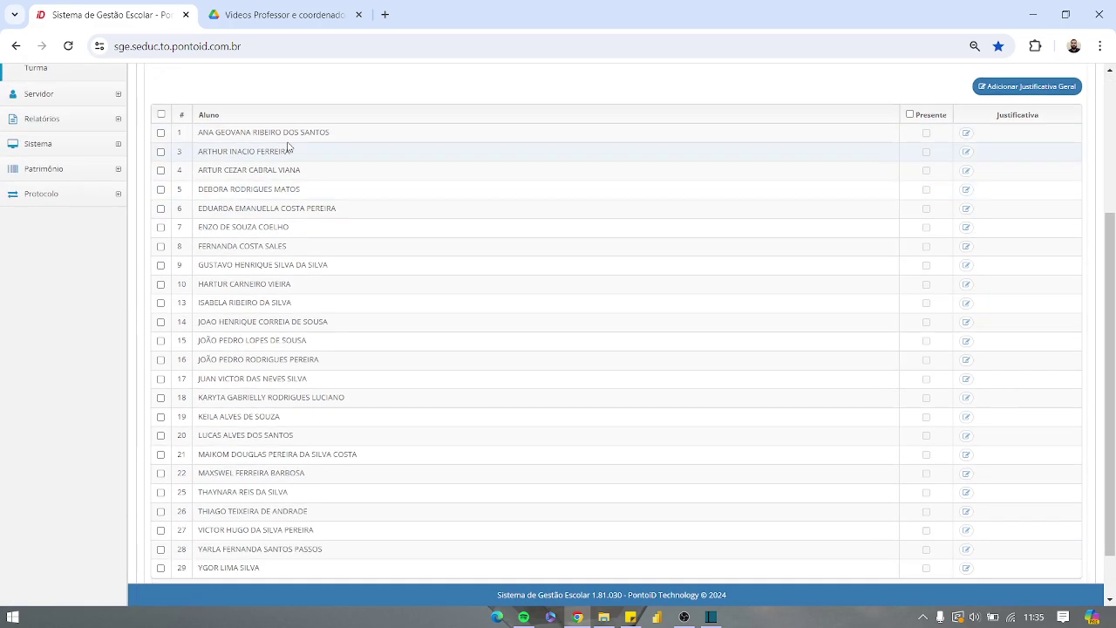
pyautogui.scroll(1, 186, 133)
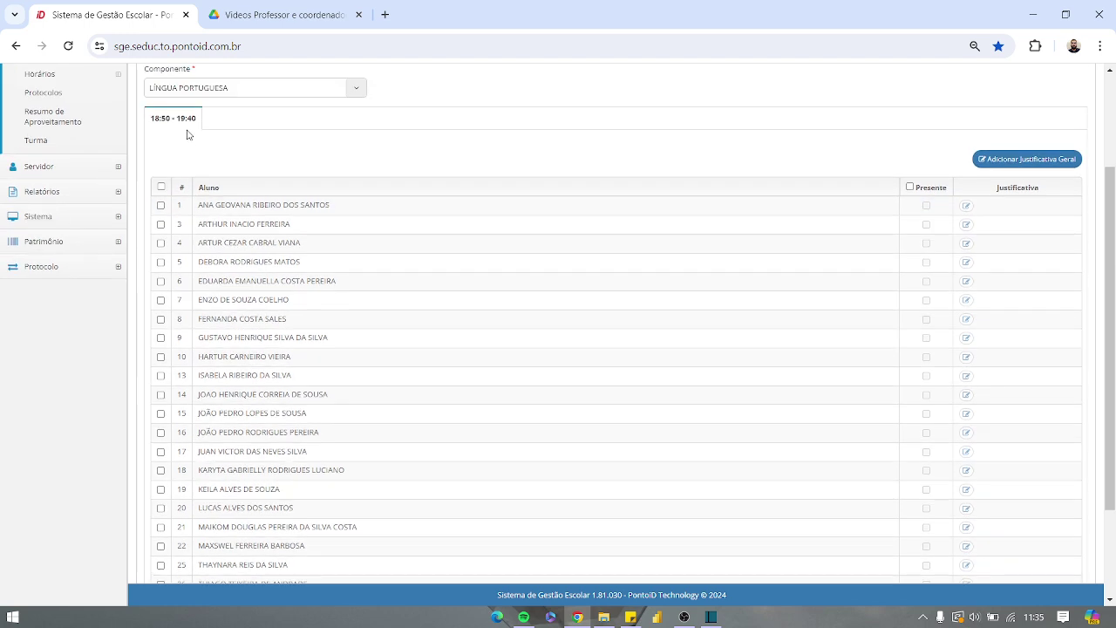
pyautogui.click(161, 188)
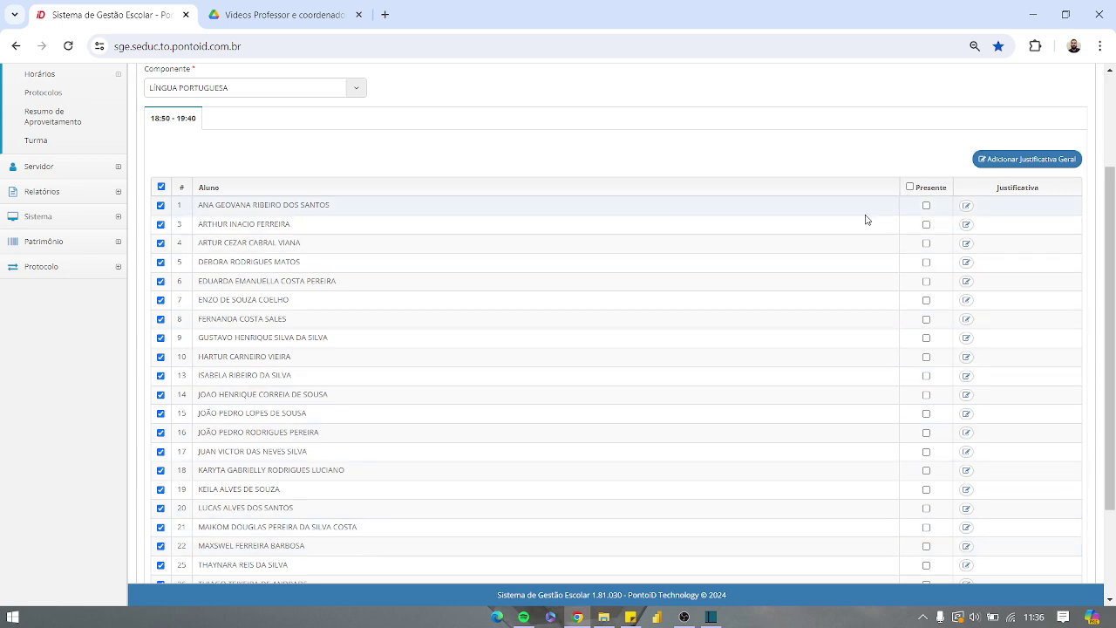
pyautogui.scroll(-2, 905, 217)
pyautogui.scroll(3, 911, 222)
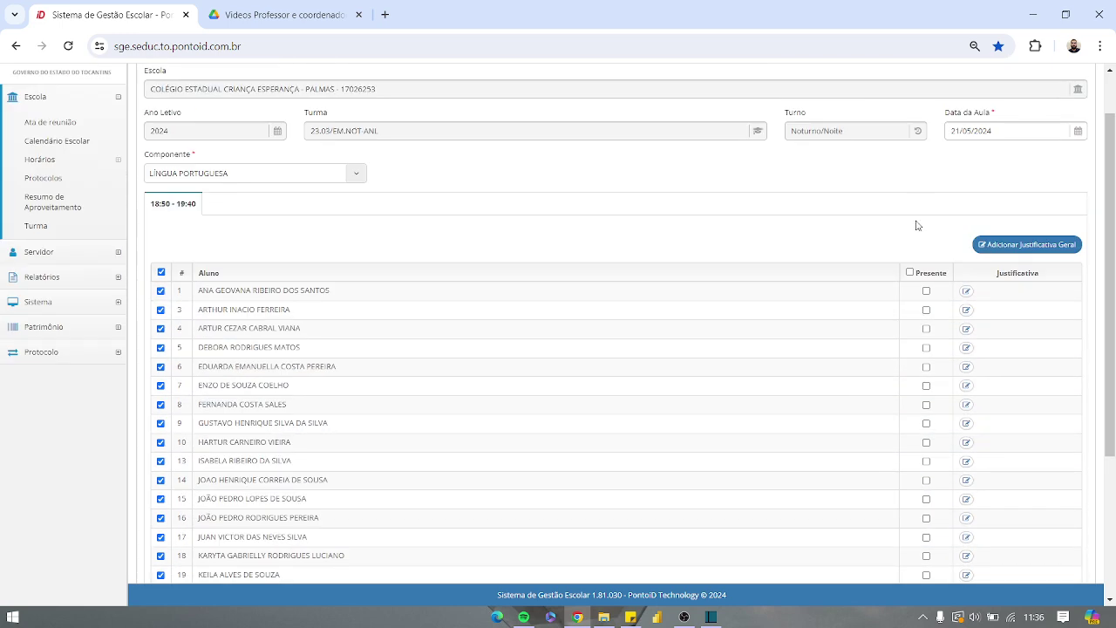
pyautogui.click(910, 273)
pyautogui.scroll(-1, 905, 279)
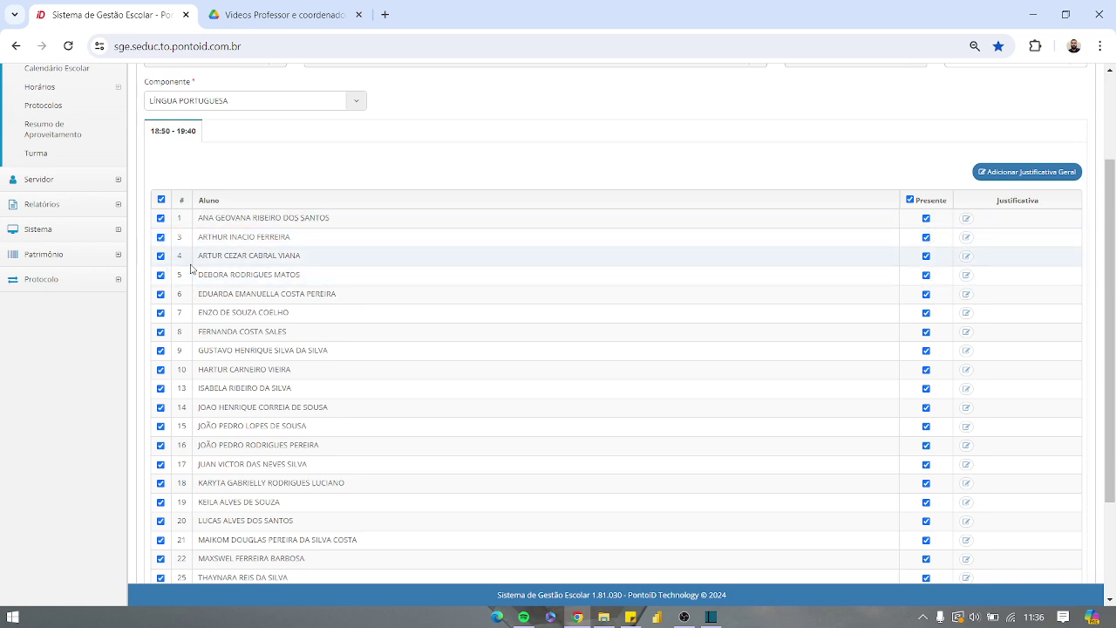
# Clear the Presente mark of student number 4 to register an absence.
pyautogui.click(926, 257)
pyautogui.moveTo(917, 201); pyautogui.dragTo(945, 209)
pyautogui.scroll(-2, 951, 279)
pyautogui.scroll(2, 984, 348)
# View the individual absence justification form for student number 4 and close it without adding text.
pyautogui.click(967, 256)
pyautogui.click(513, 160)
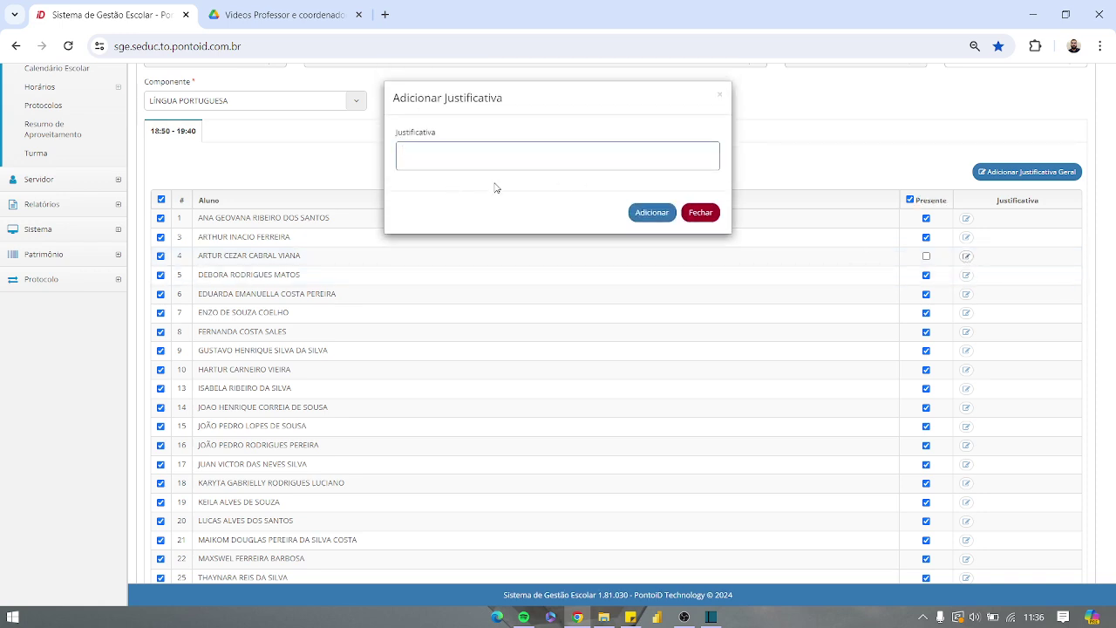
pyautogui.click(721, 94)
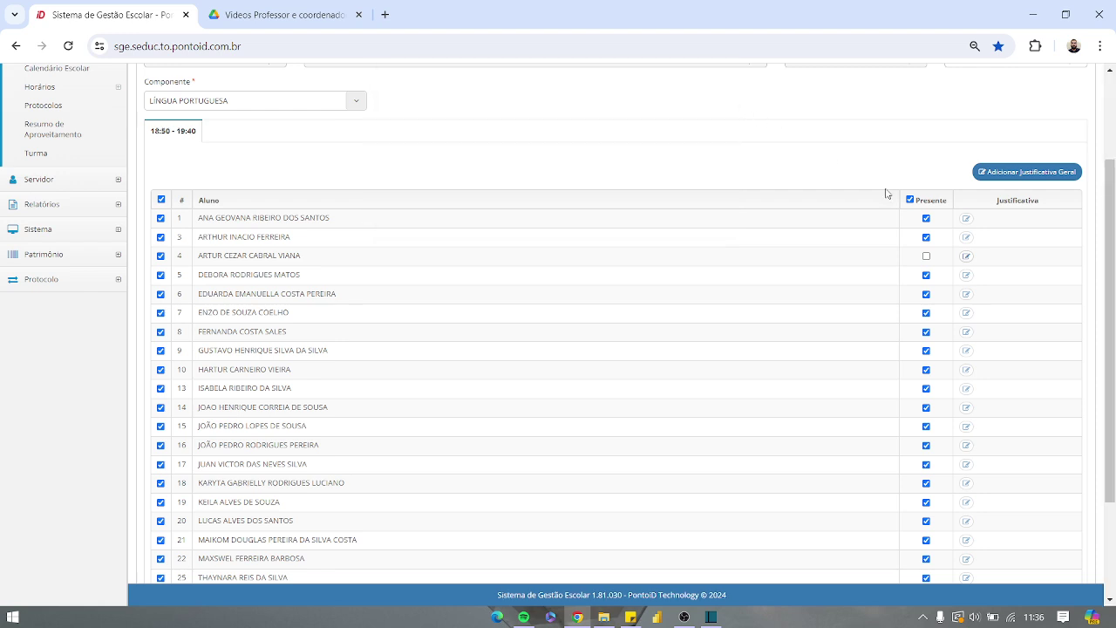
# Clear the Presente marks of students number 6 and 8 to register their absences.
pyautogui.click(928, 295)
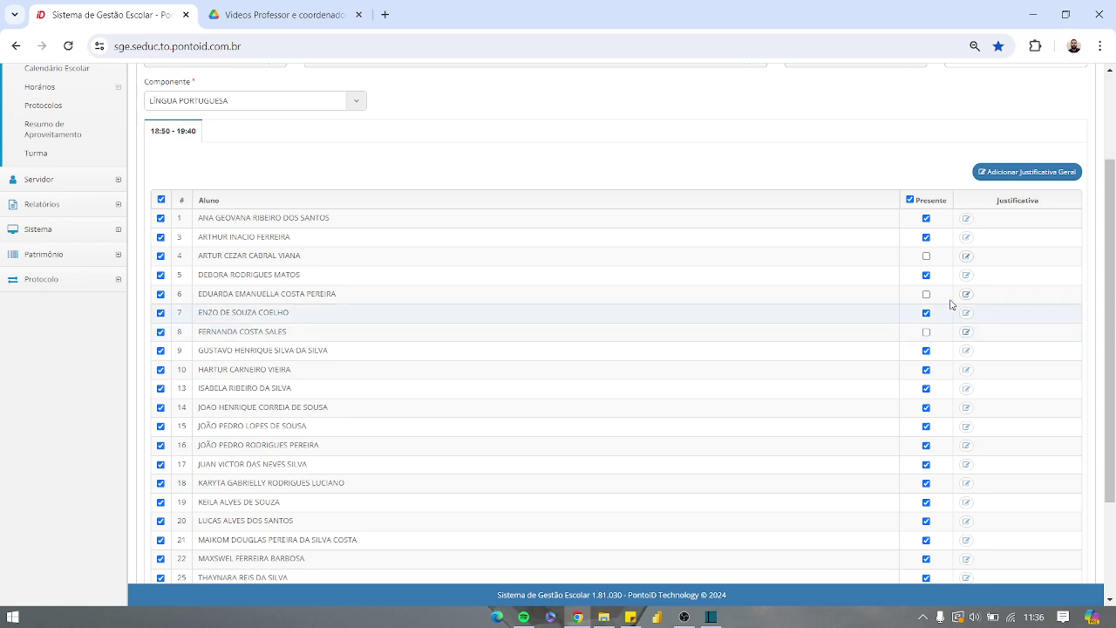
pyautogui.click(926, 332)
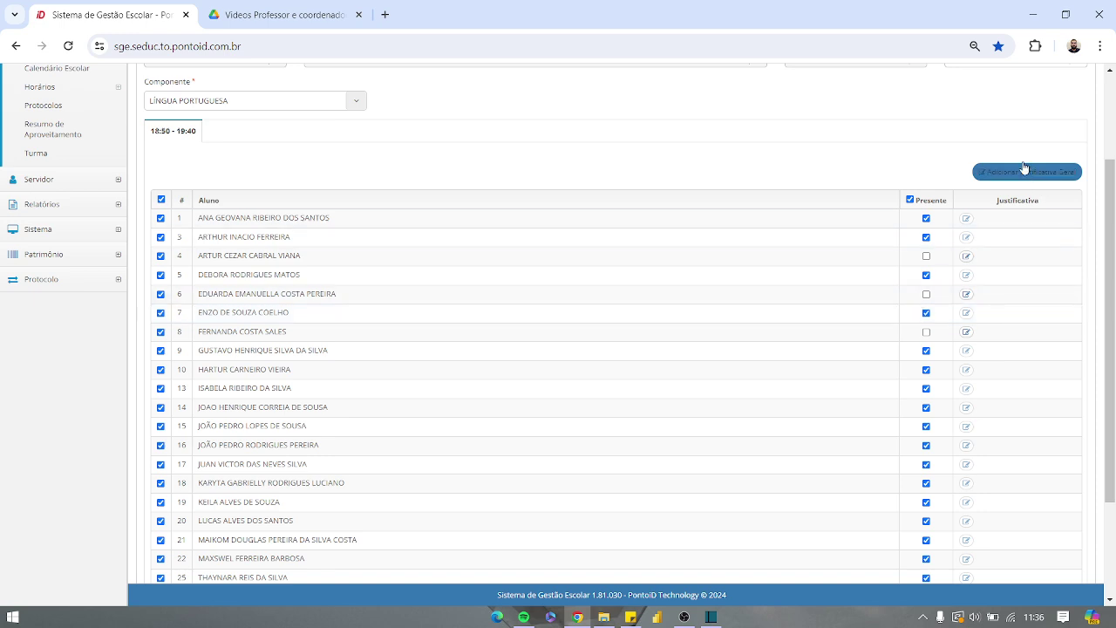
# View the general justification form for the absent students and close it without adding text.
pyautogui.click(978, 173)
pyautogui.click(494, 150)
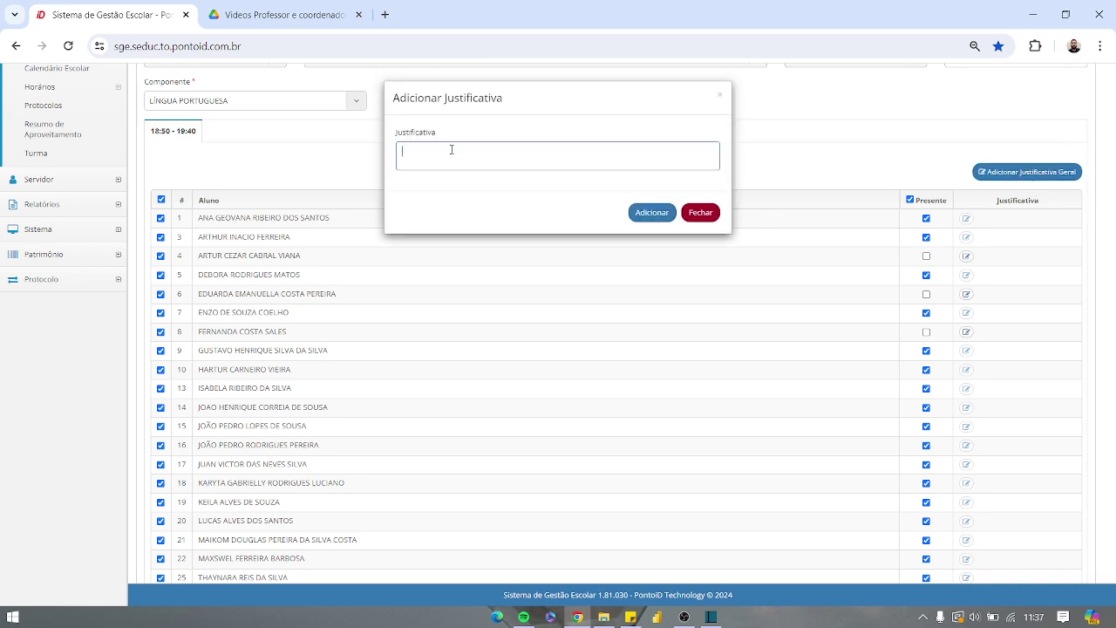
pyautogui.click(720, 96)
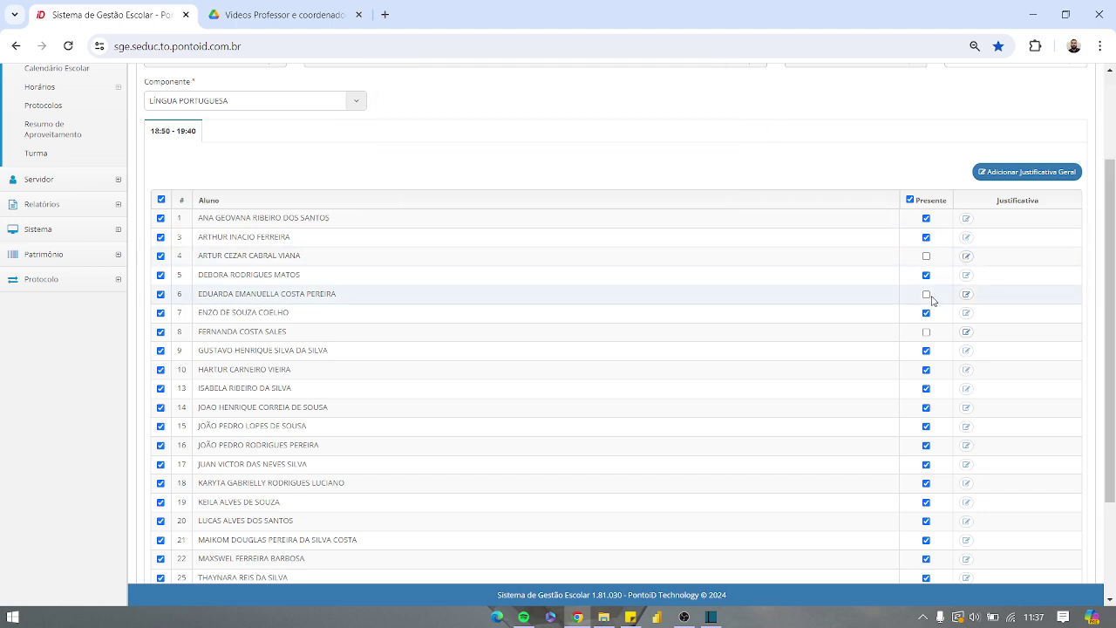
# Review the marked attendance list, save it and return to the class page.
pyautogui.scroll(-3, 959, 345)
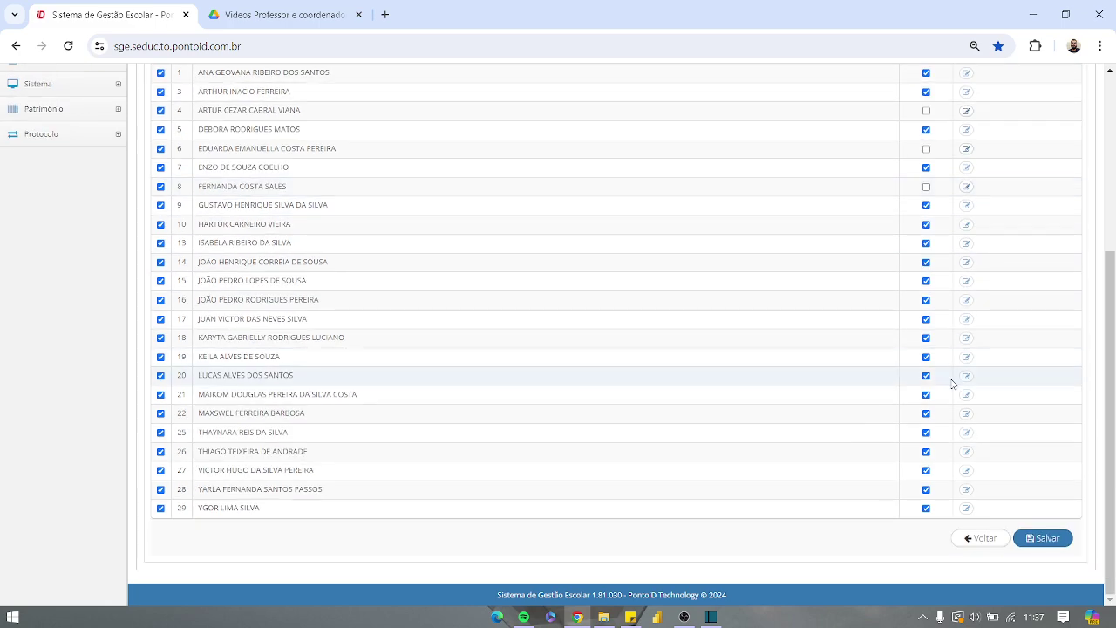
pyautogui.scroll(5, 954, 379)
pyautogui.scroll(-5, 1009, 387)
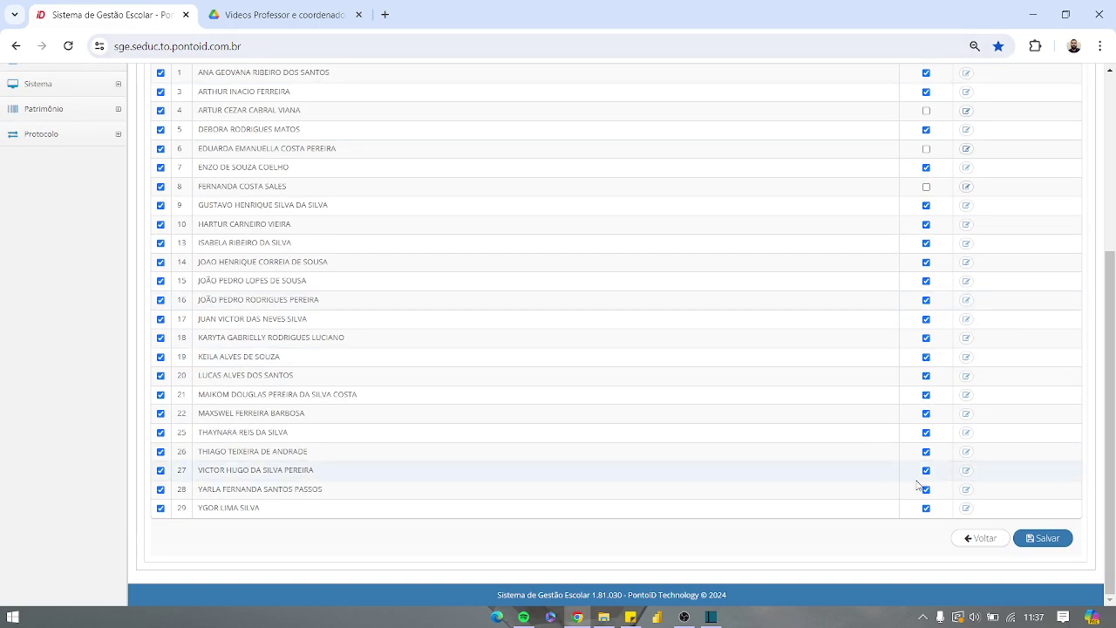
pyautogui.scroll(5, 837, 299)
pyautogui.scroll(-5, 959, 449)
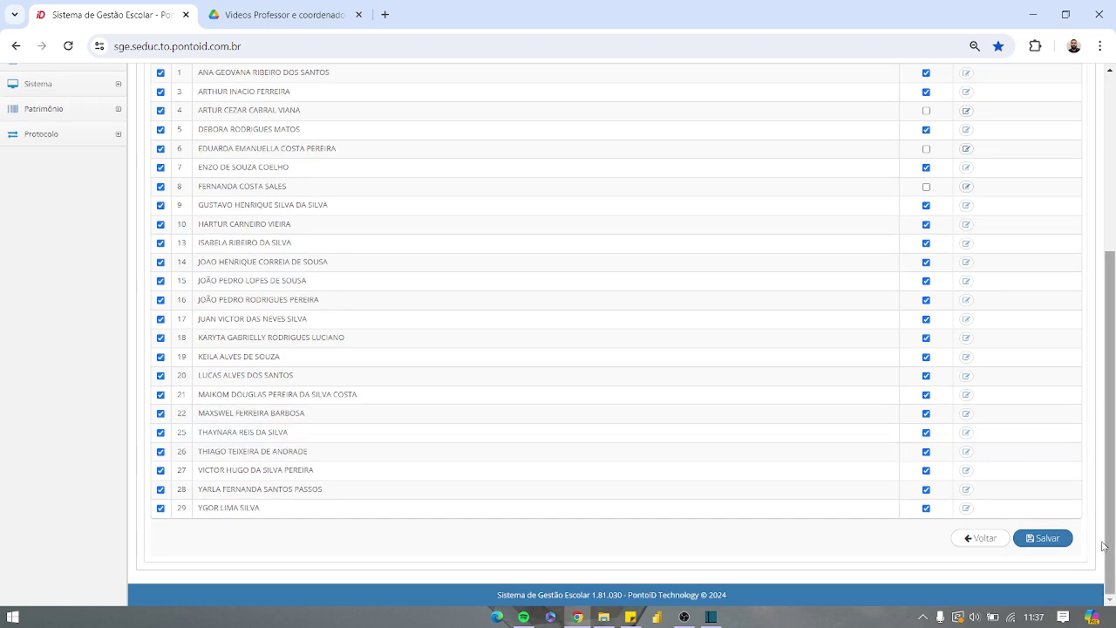
pyautogui.click(1029, 540)
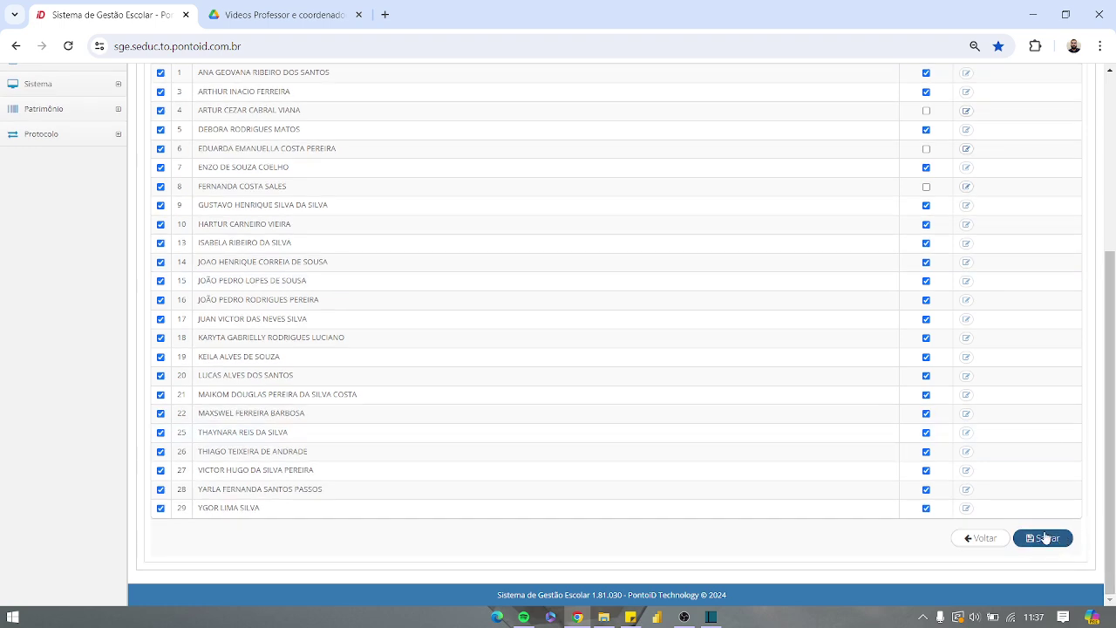
pyautogui.click(968, 539)
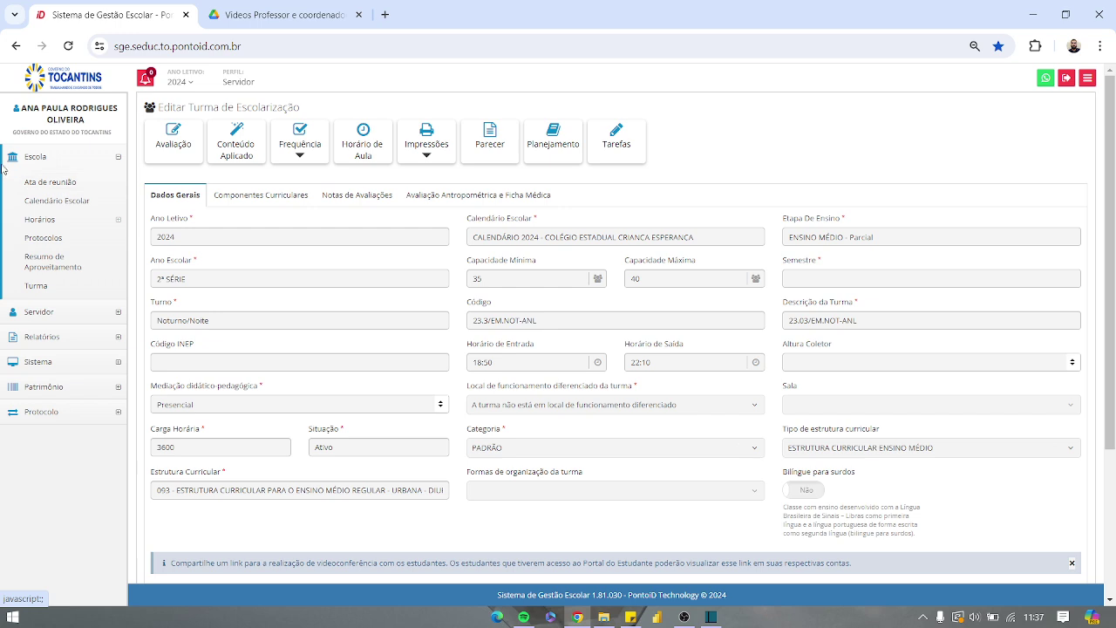
# Open the class's Diário de Classe and set the curricular component to LÍNGUA PORTUGUESA.
pyautogui.click(319, 145)
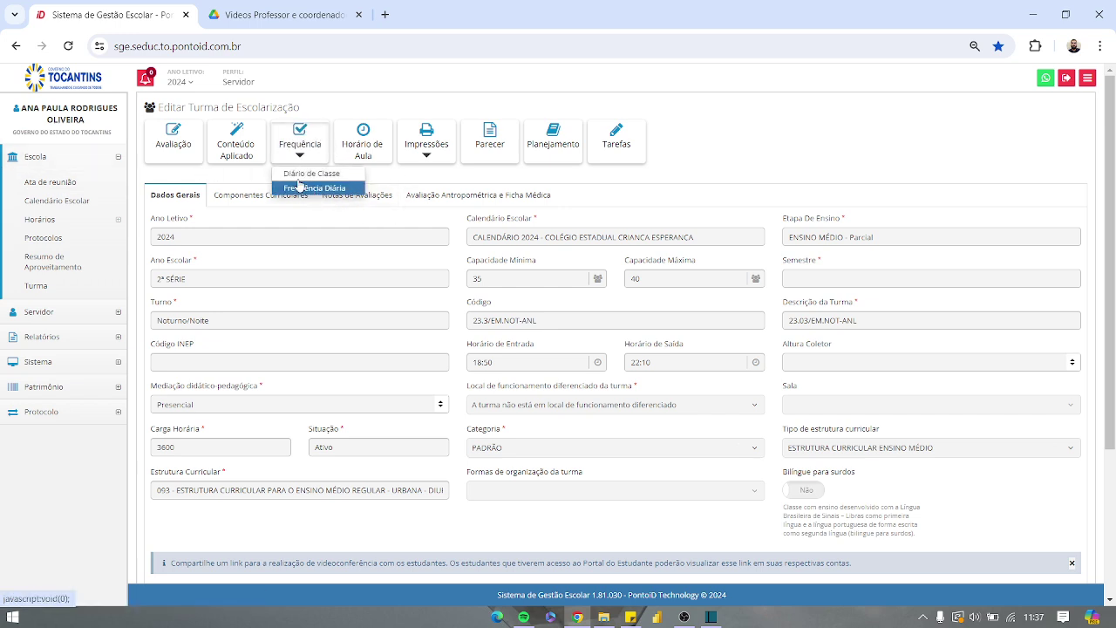
pyautogui.click(327, 178)
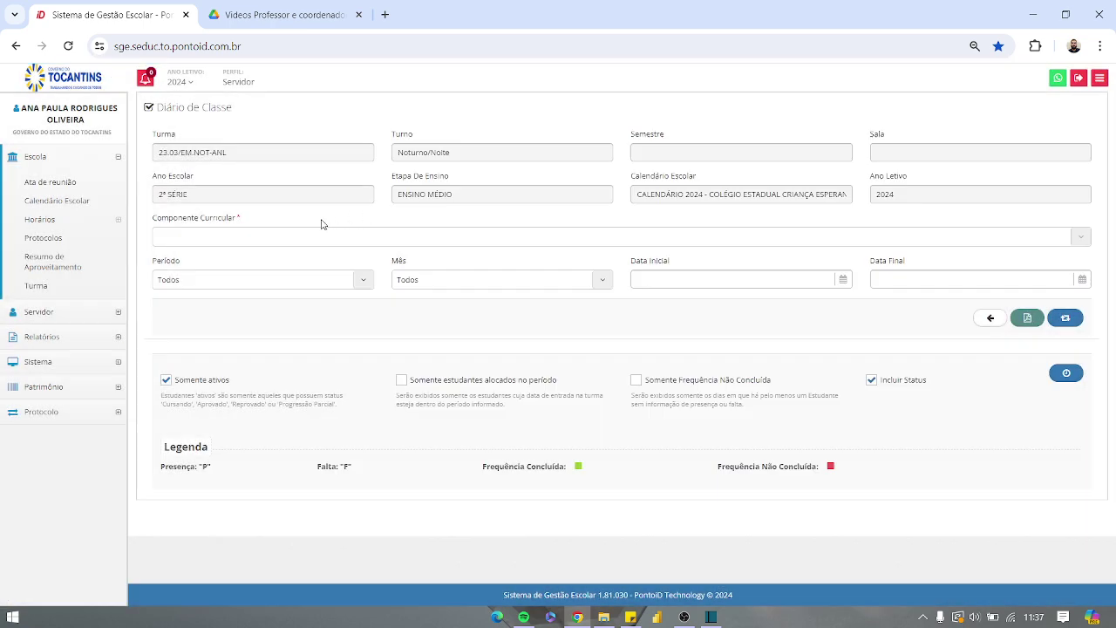
pyautogui.click(271, 239)
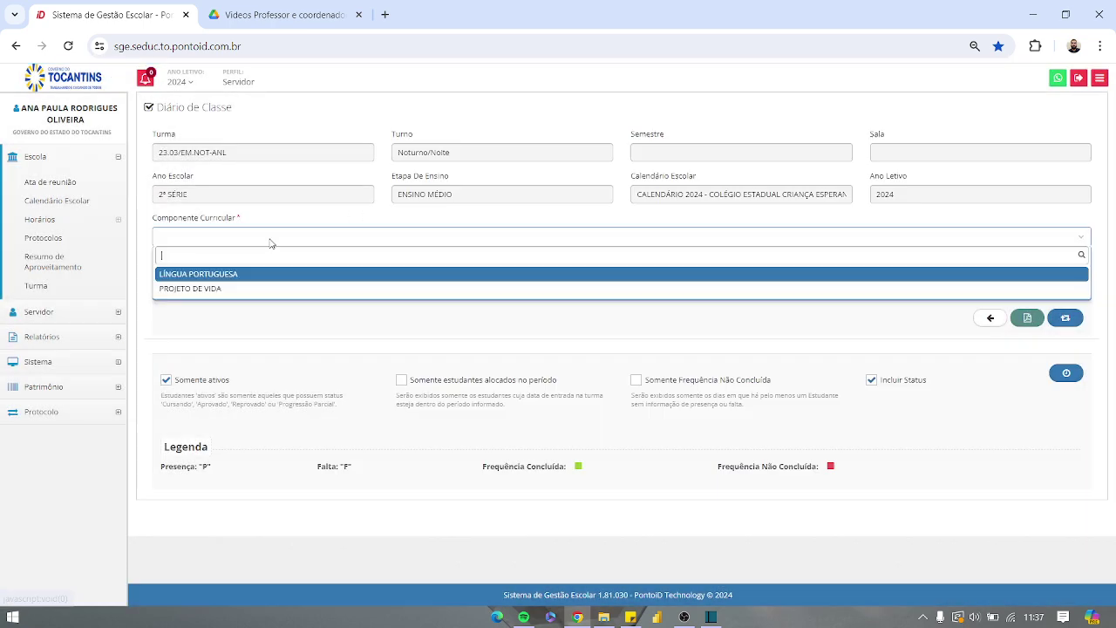
pyautogui.click(210, 274)
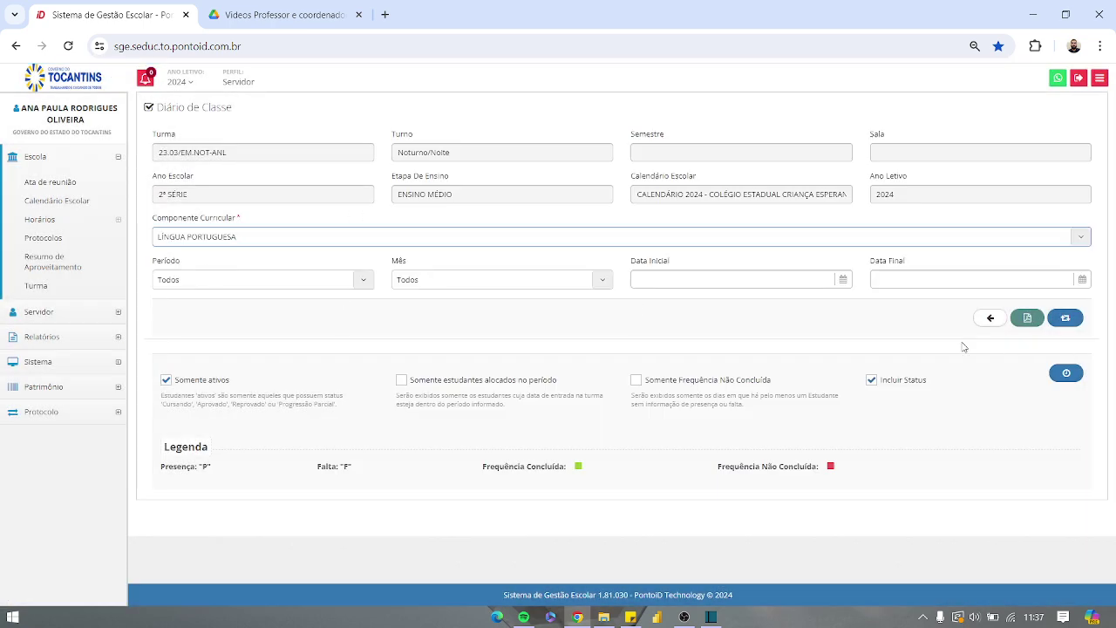
# Look through the Período, Mês and Data Inicial filter options without changing any of them.
pyautogui.click(194, 283)
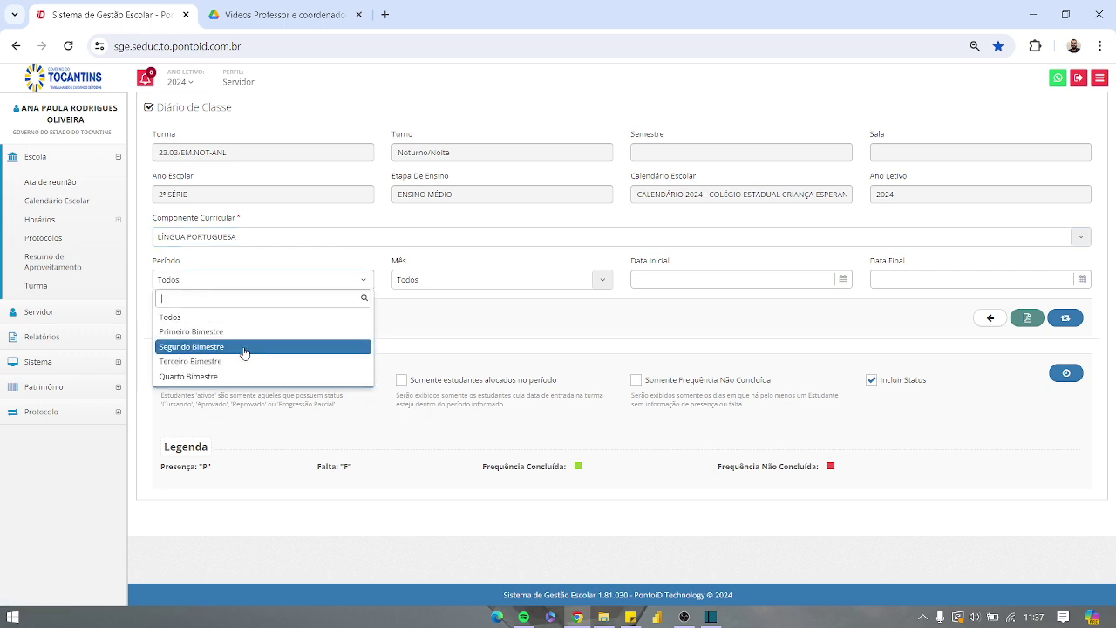
pyautogui.click(277, 284)
pyautogui.click(489, 283)
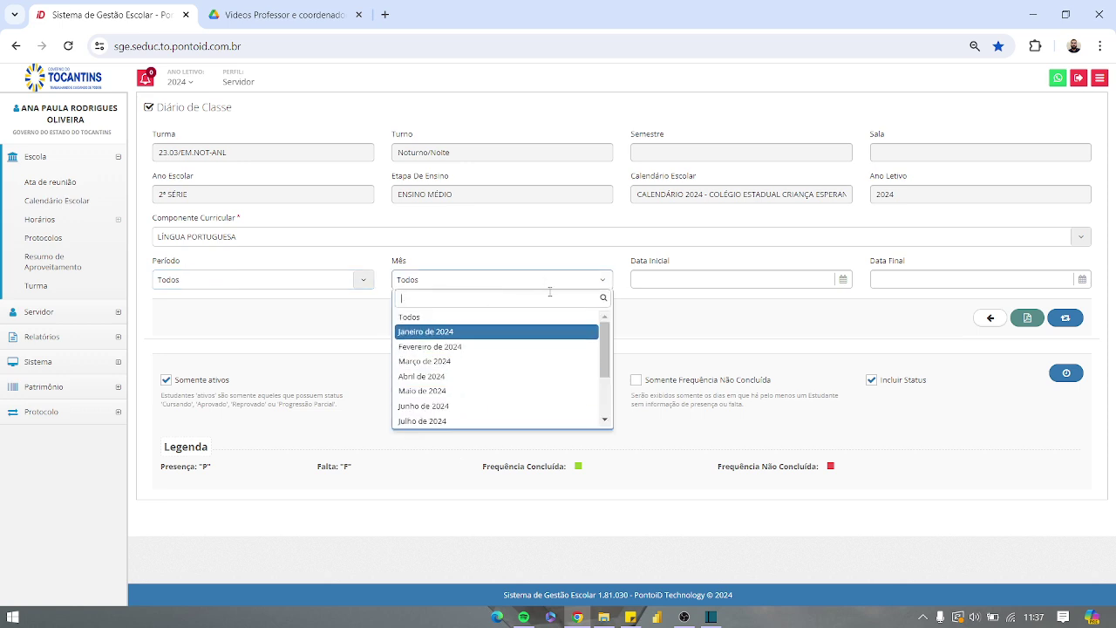
pyautogui.click(589, 281)
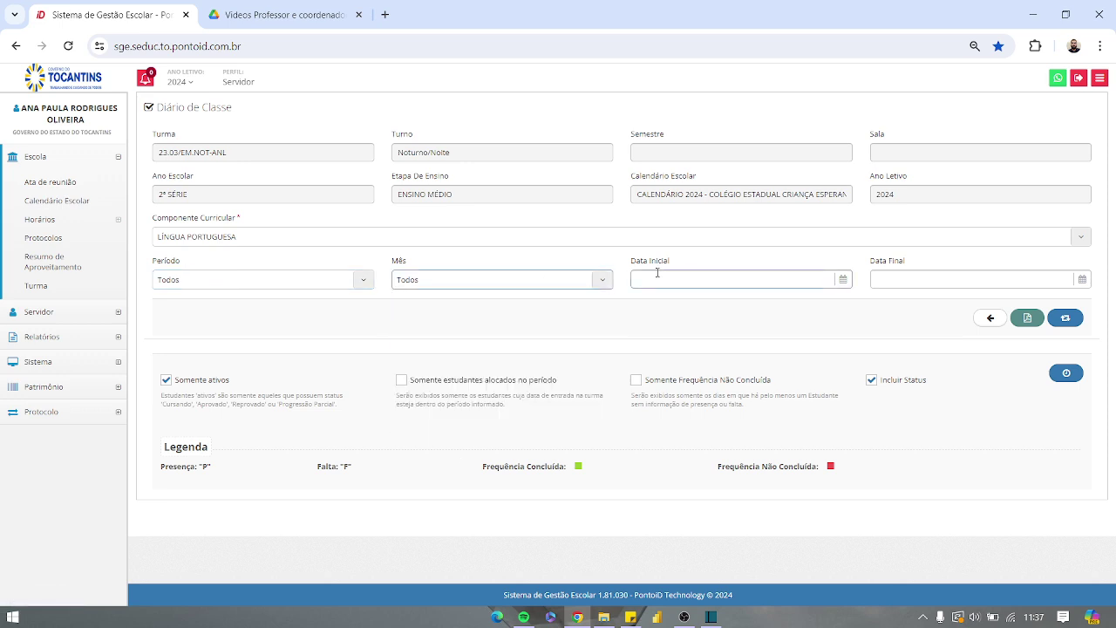
pyautogui.click(656, 278)
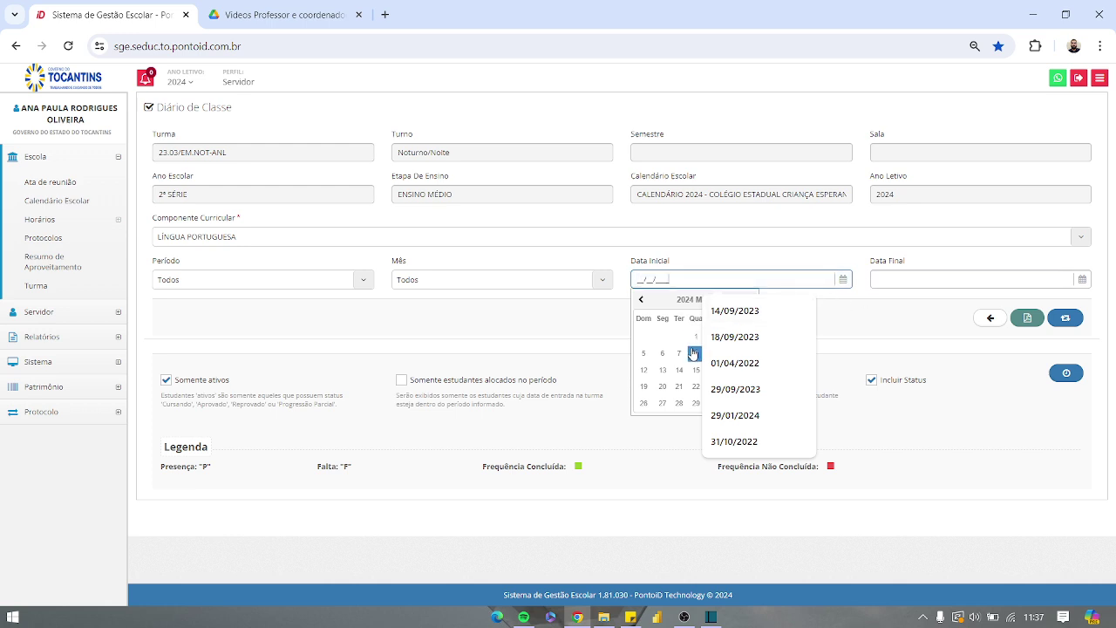
pyautogui.click(750, 242)
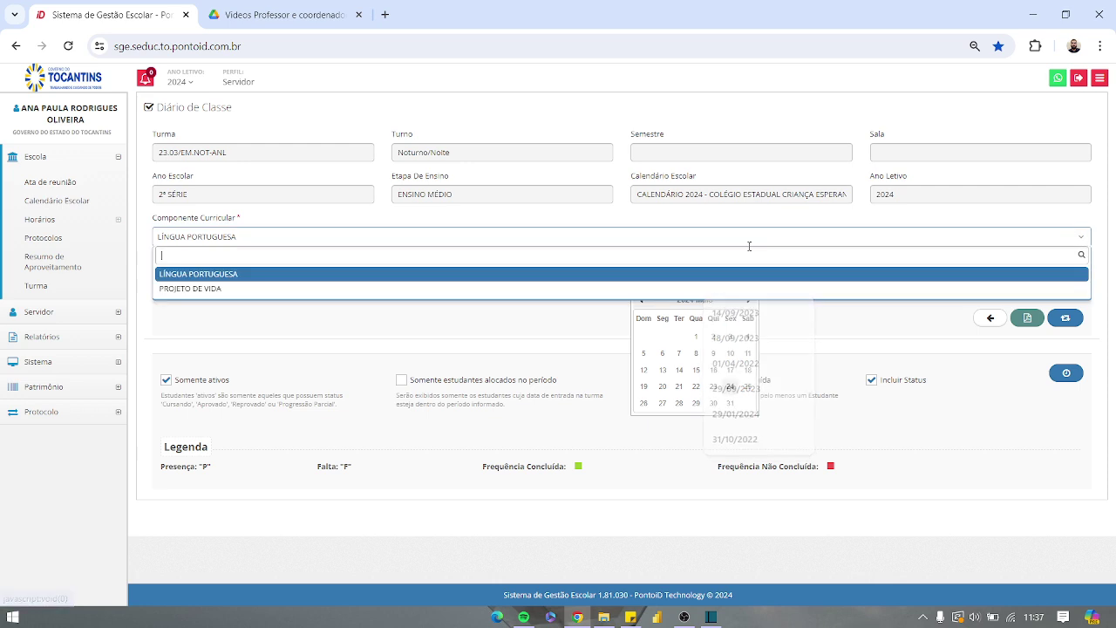
pyautogui.click(792, 220)
# Load the LÍNGUA PORTUGUESA class diary and examine each student's attendance and the completed and pending lesson dates.
pyautogui.click(1069, 319)
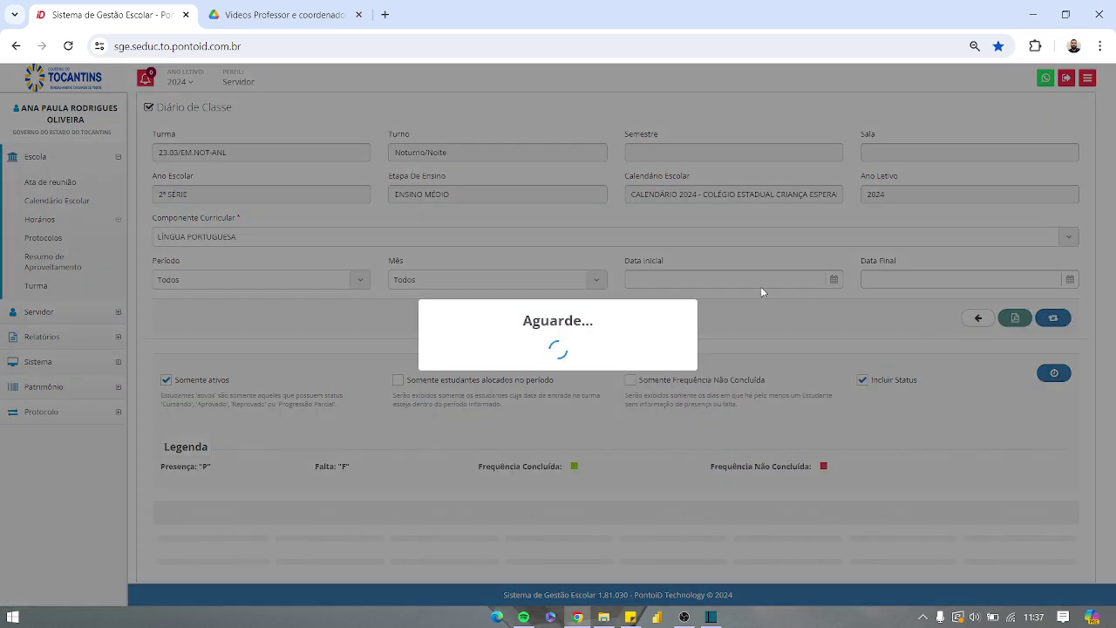
pyautogui.scroll(-5, 812, 252)
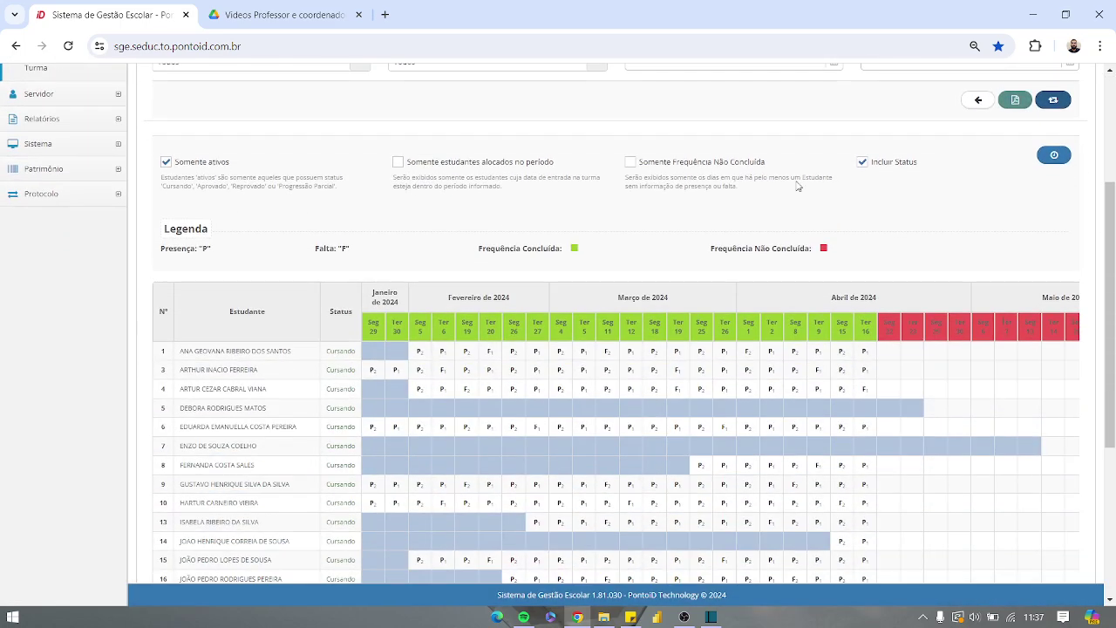
pyautogui.scroll(6, 673, 66)
pyautogui.scroll(-5, 678, 485)
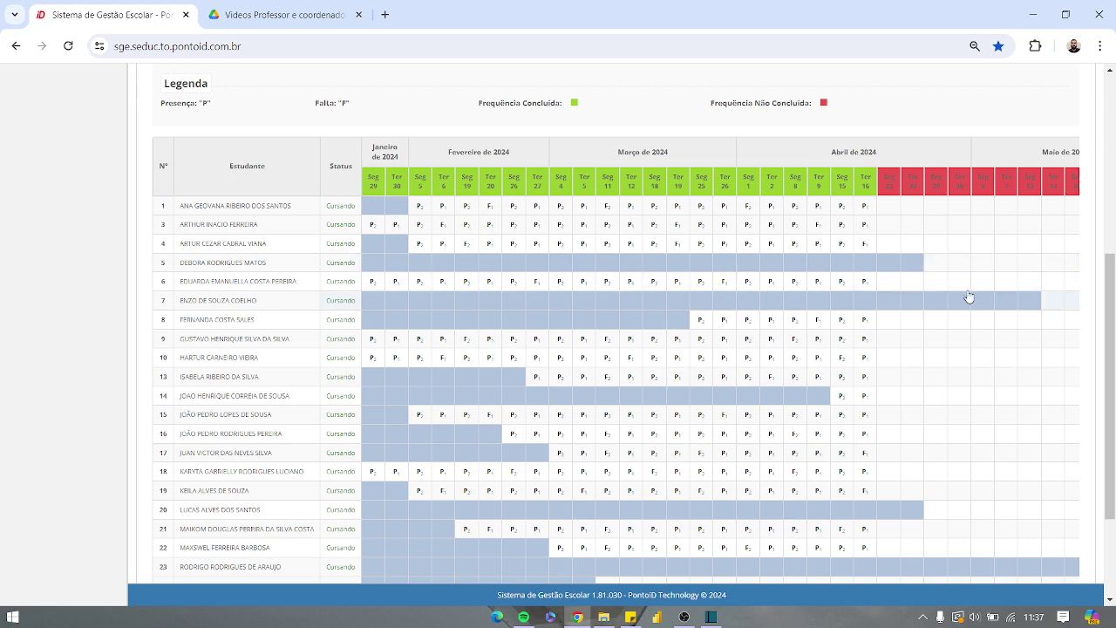
pyautogui.moveTo(912, 264)
pyautogui.scroll(-2, 454, 362)
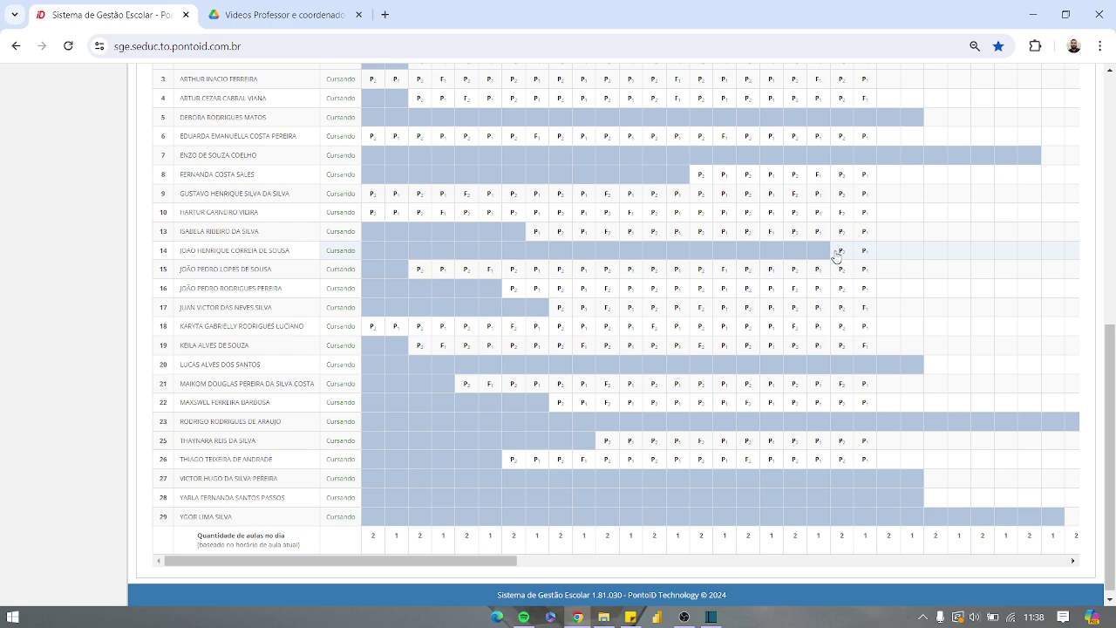
# Review the students' presence and absence marks in the class diary, along with the legend and date columns.
pyautogui.scroll(2, 511, 314)
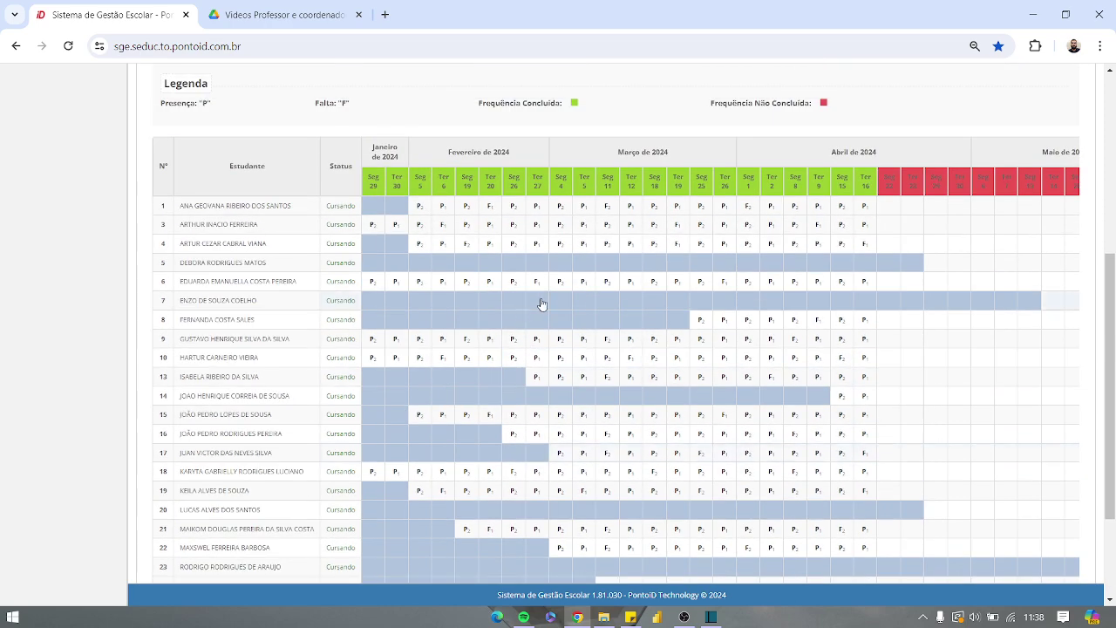
pyautogui.scroll(3, 555, 314)
pyautogui.scroll(-5, 737, 155)
pyautogui.scroll(2, 833, 301)
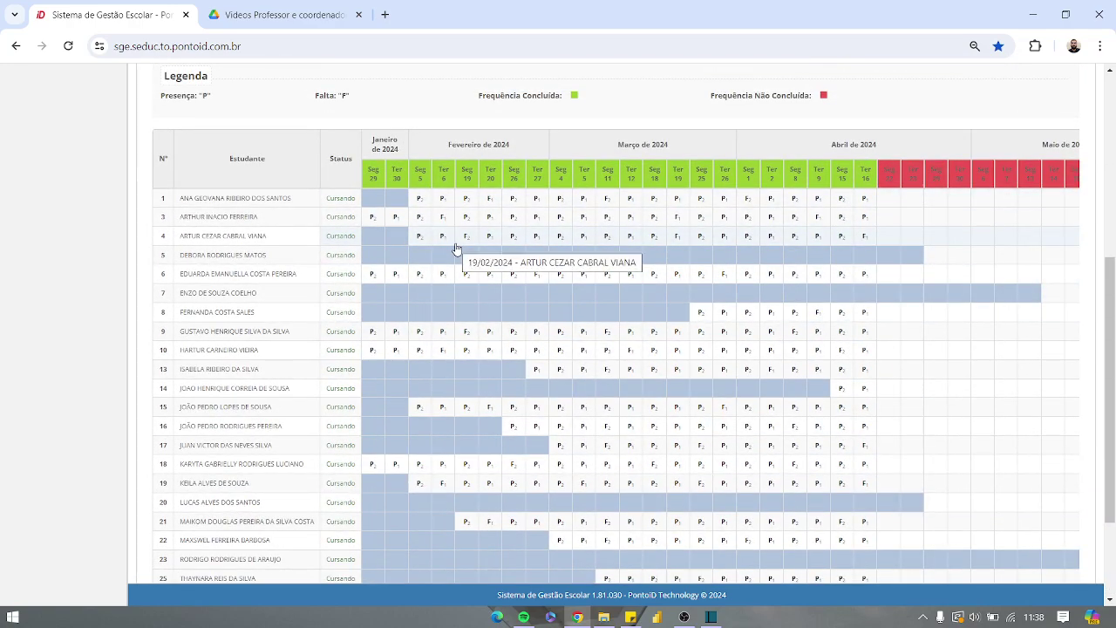
pyautogui.scroll(-2, 481, 294)
pyautogui.scroll(7, 701, 428)
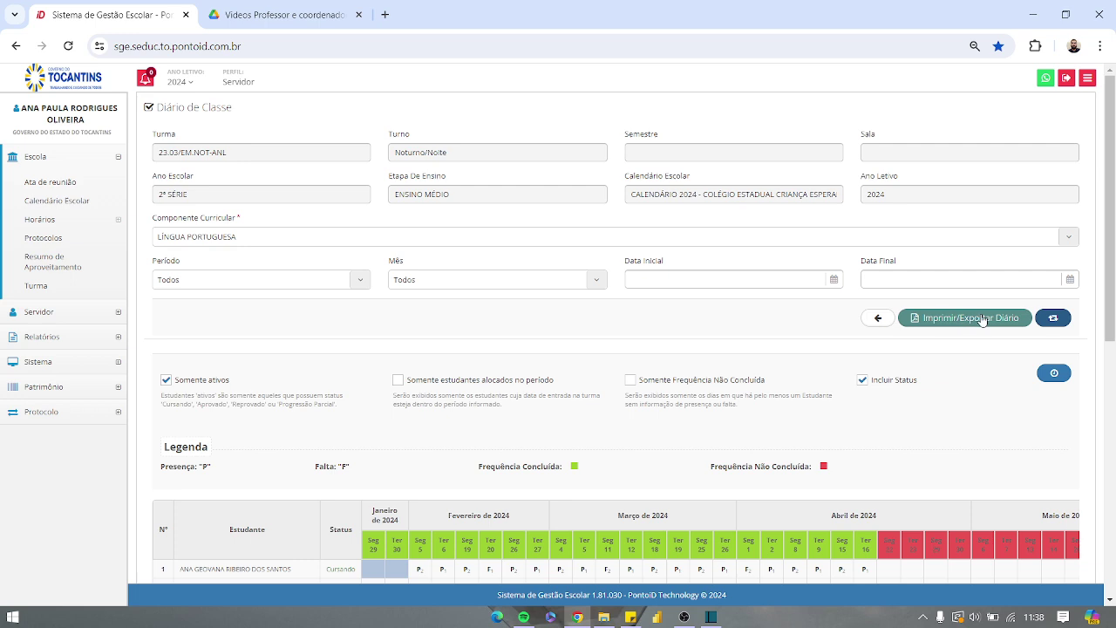
# Open the print/export options for the LÍNGUA PORTUGUESA class diary and view the available diary types.
pyautogui.click(983, 319)
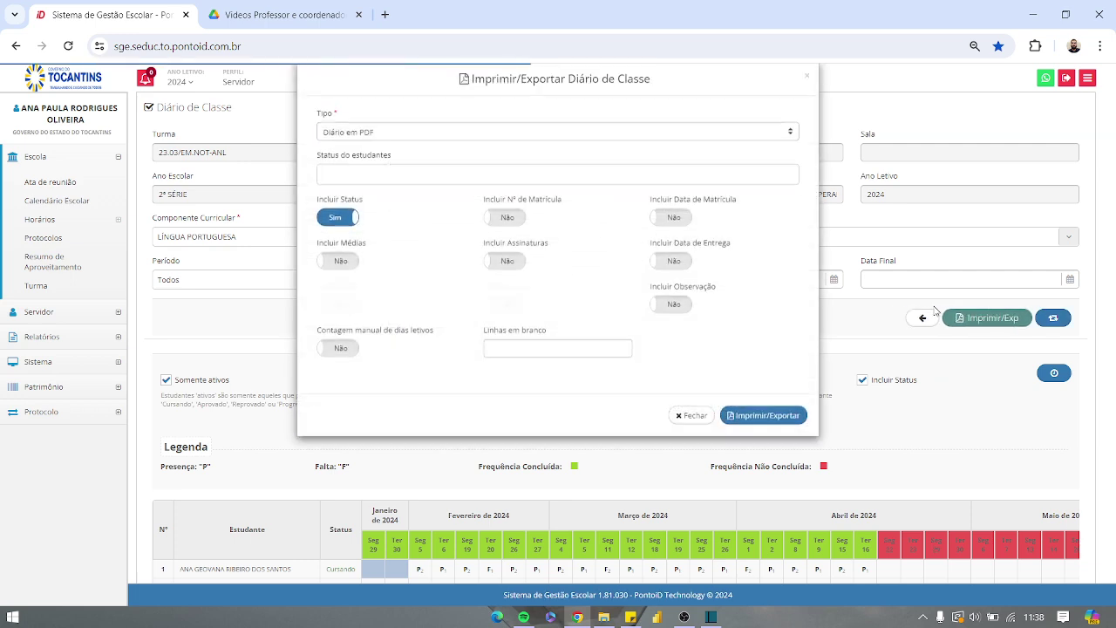
pyautogui.click(377, 149)
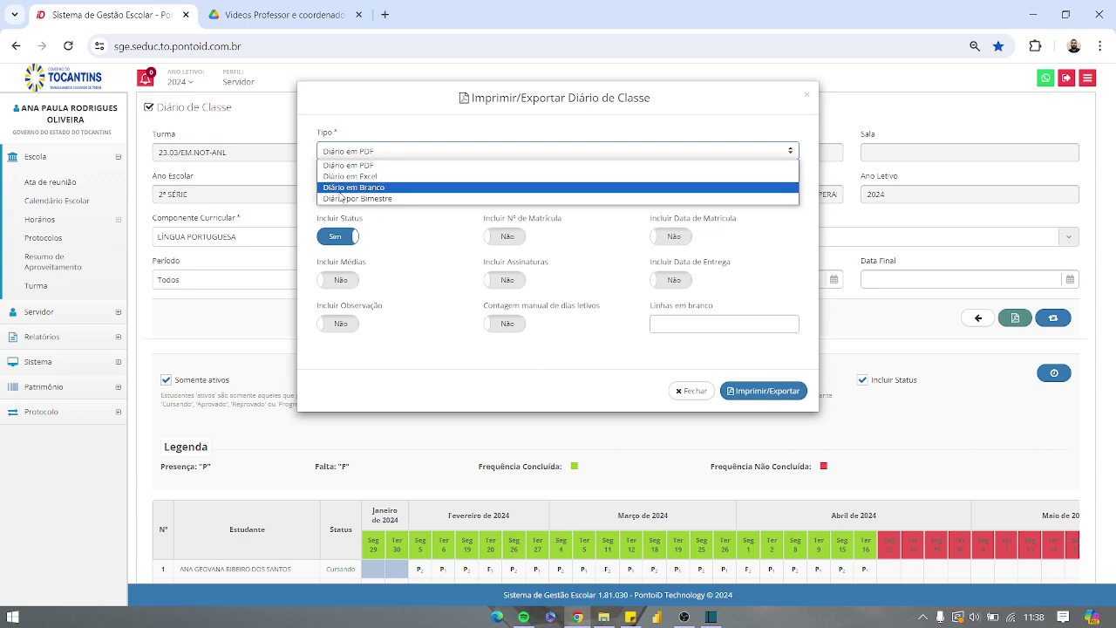
pyautogui.click(312, 307)
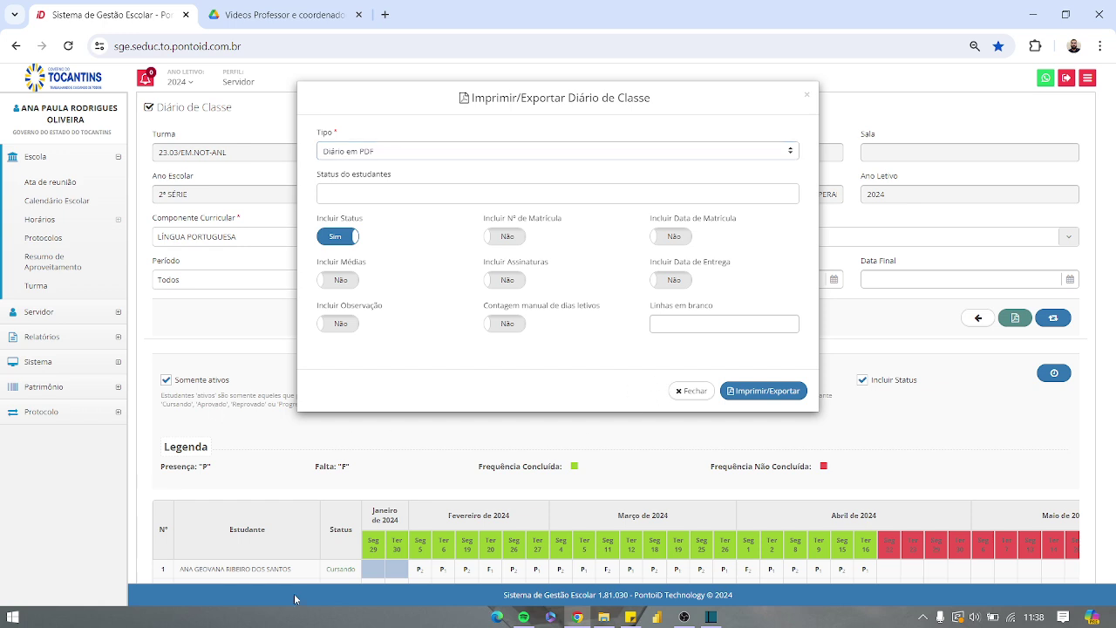
# Try the Diário em Branco and Diário por Bimestre types, and return the export type to Diário em PDF.
pyautogui.click(424, 150)
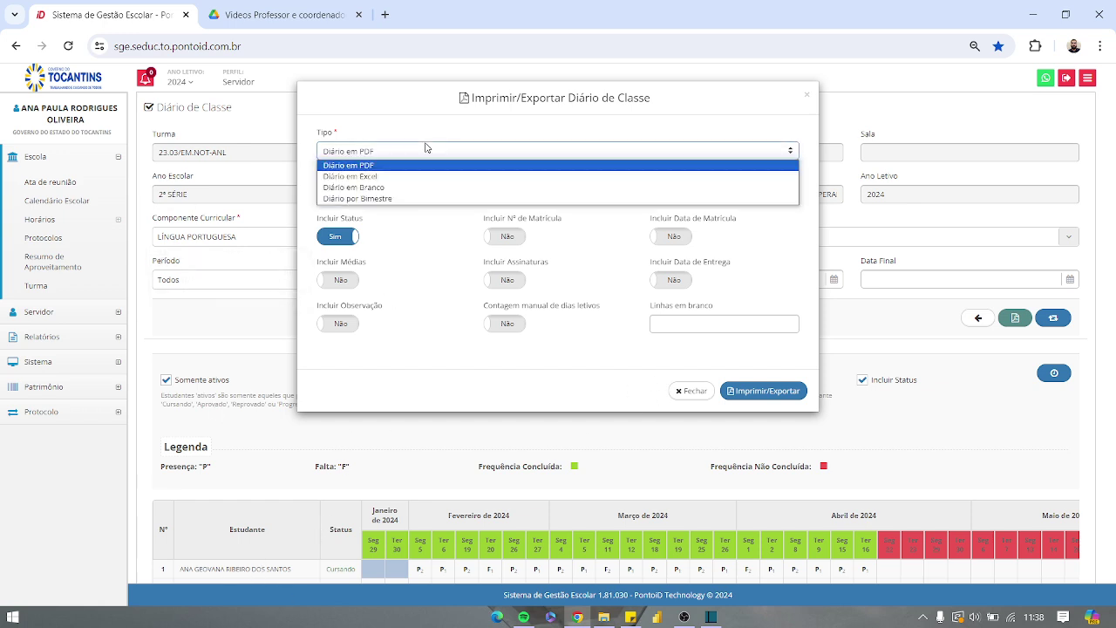
pyautogui.click(426, 189)
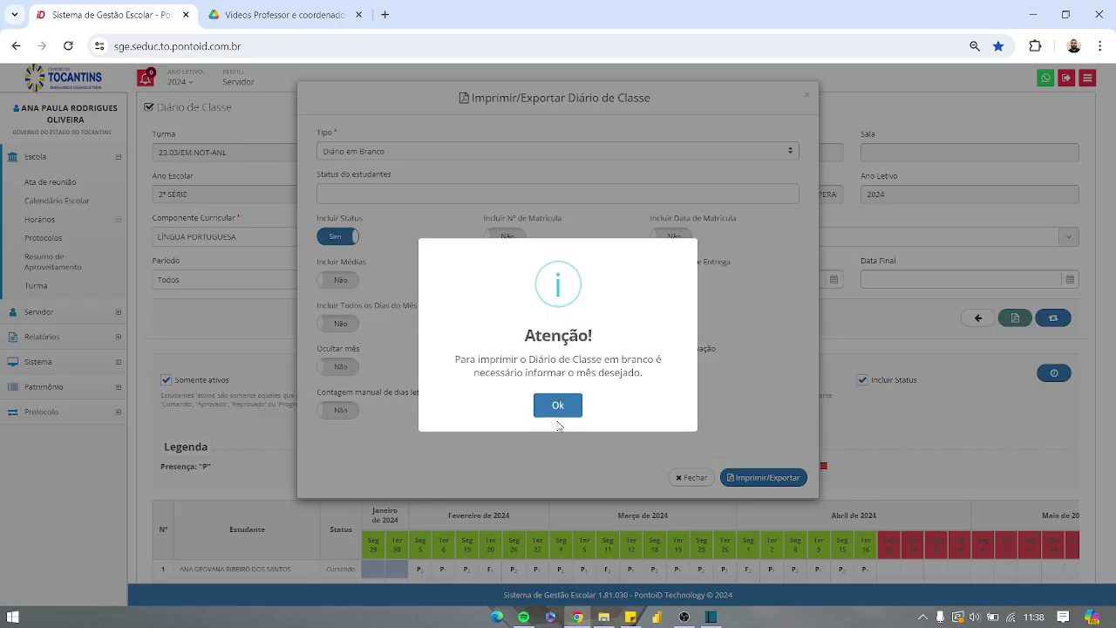
pyautogui.click(563, 406)
pyautogui.click(374, 151)
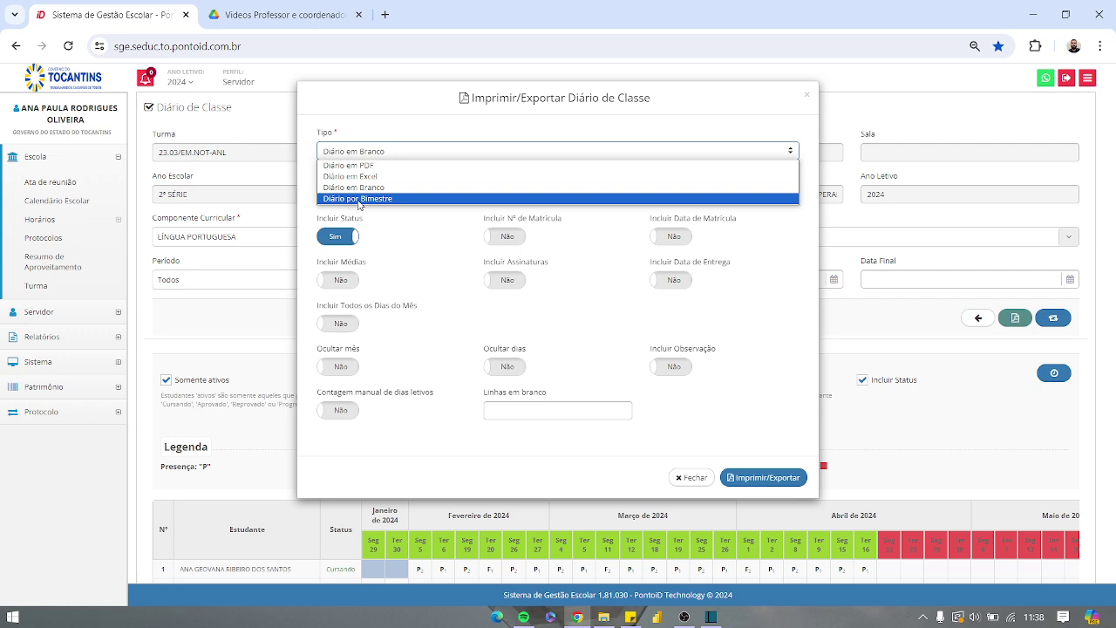
pyautogui.click(360, 199)
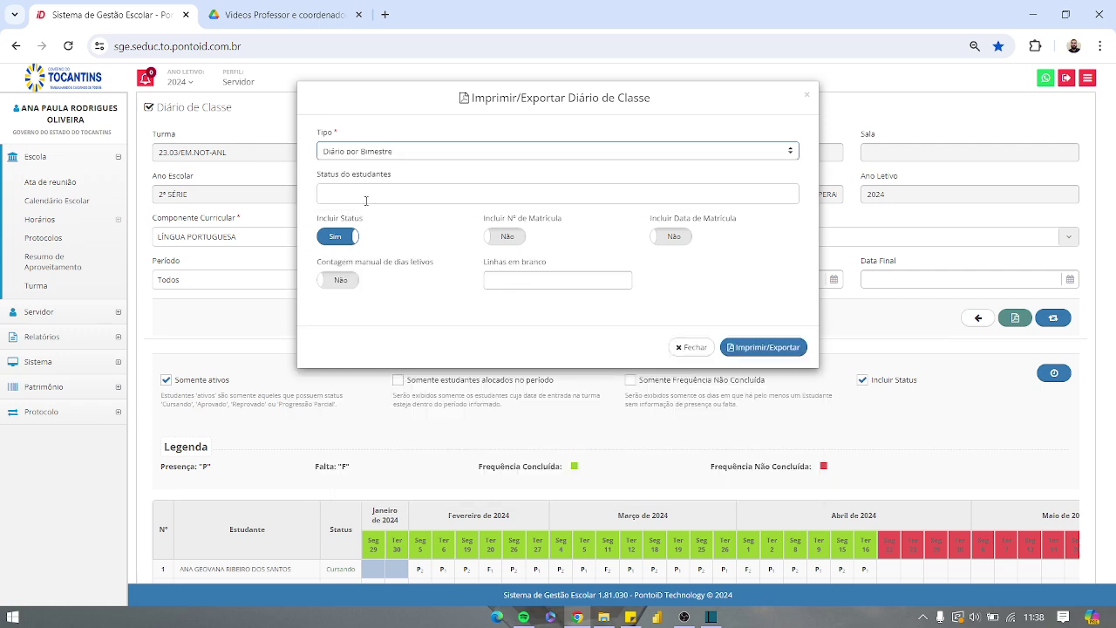
pyautogui.click(426, 148)
pyautogui.click(412, 167)
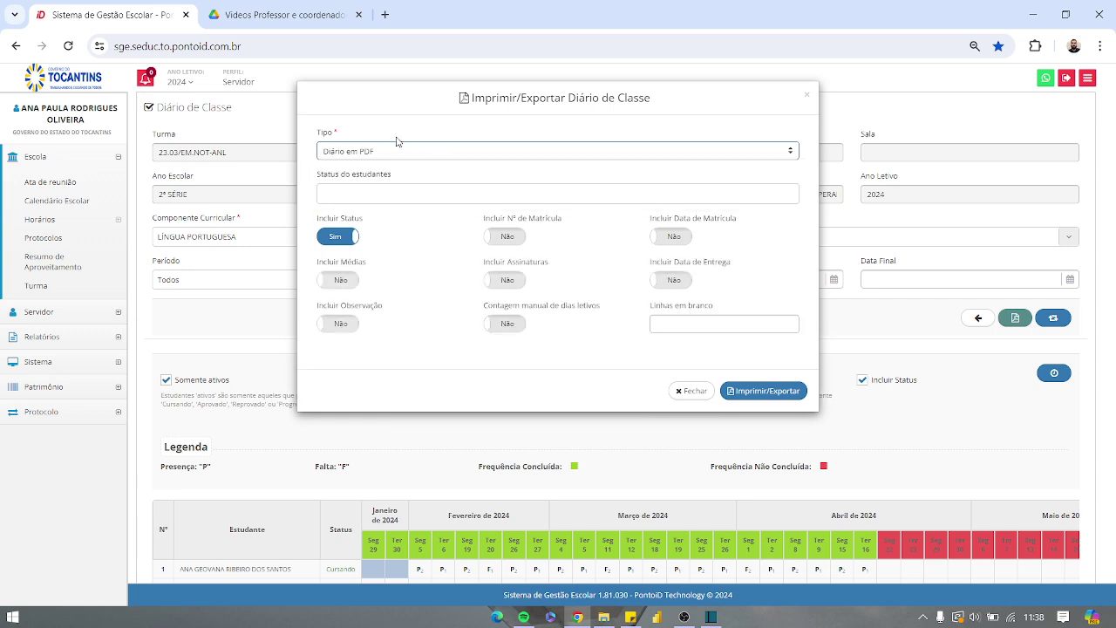
# Try Cursando as the student status filter, remove it, and look through the other statuses without choosing one.
pyautogui.click(415, 193)
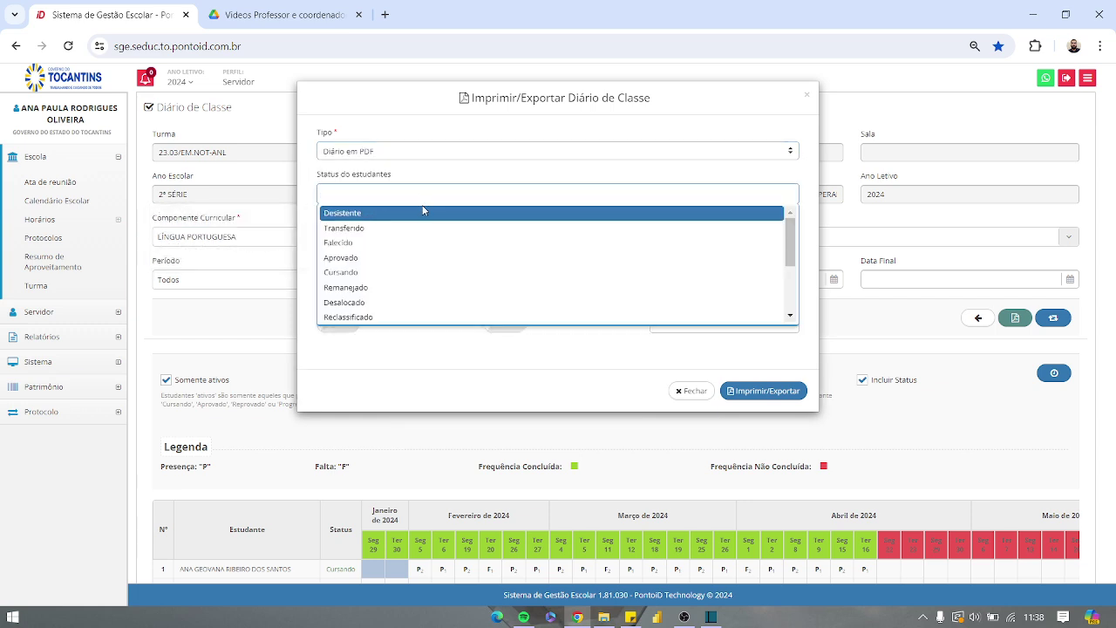
pyautogui.click(410, 272)
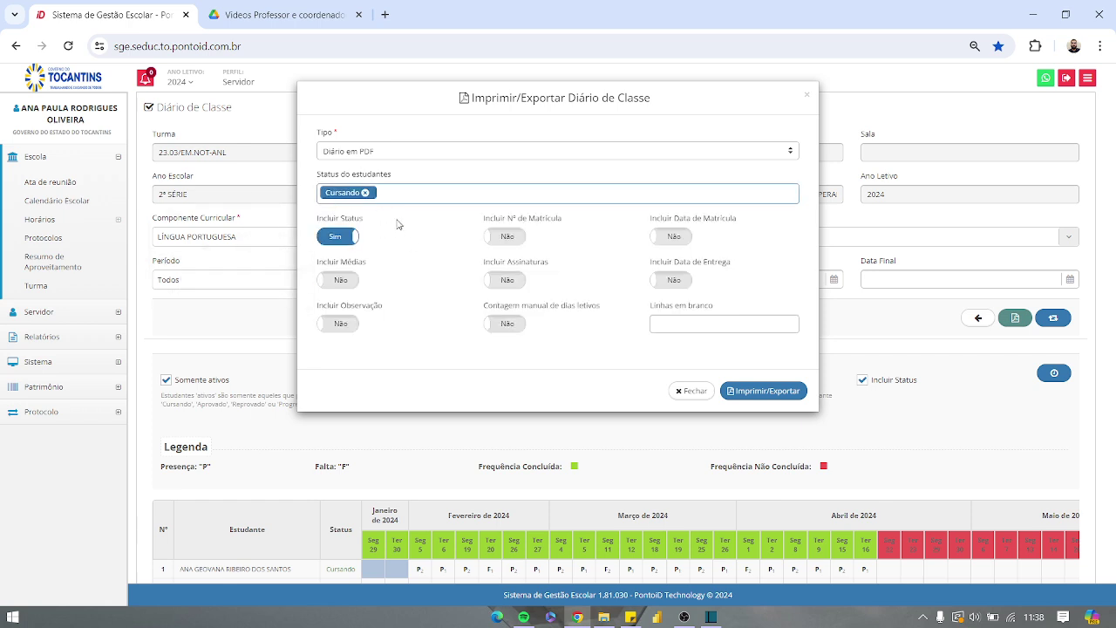
pyautogui.click(366, 193)
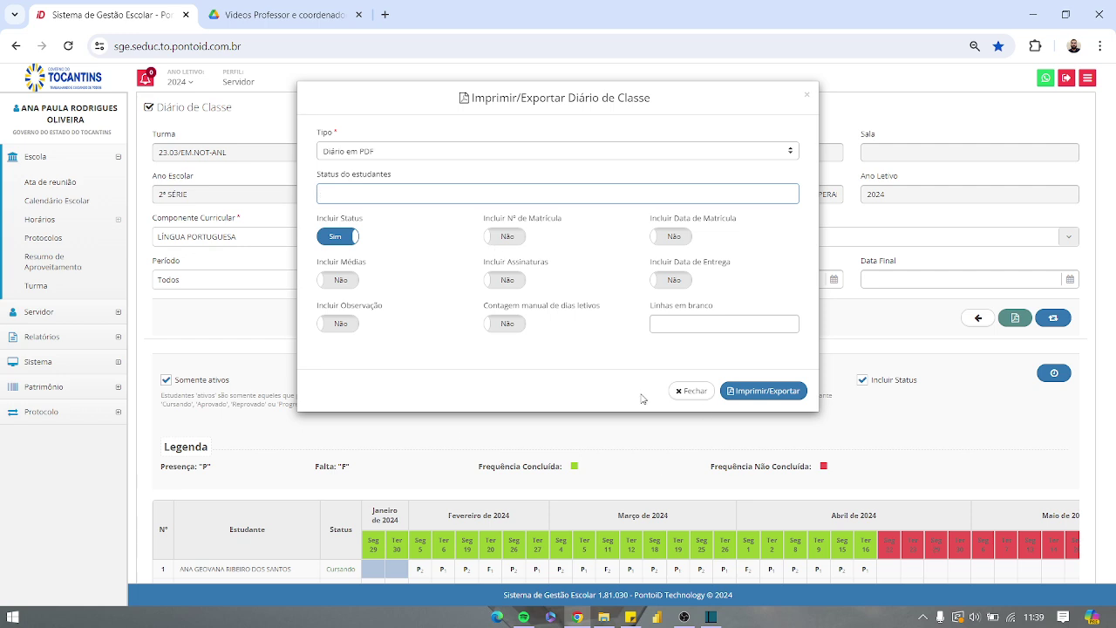
pyautogui.click(407, 195)
pyautogui.click(407, 195)
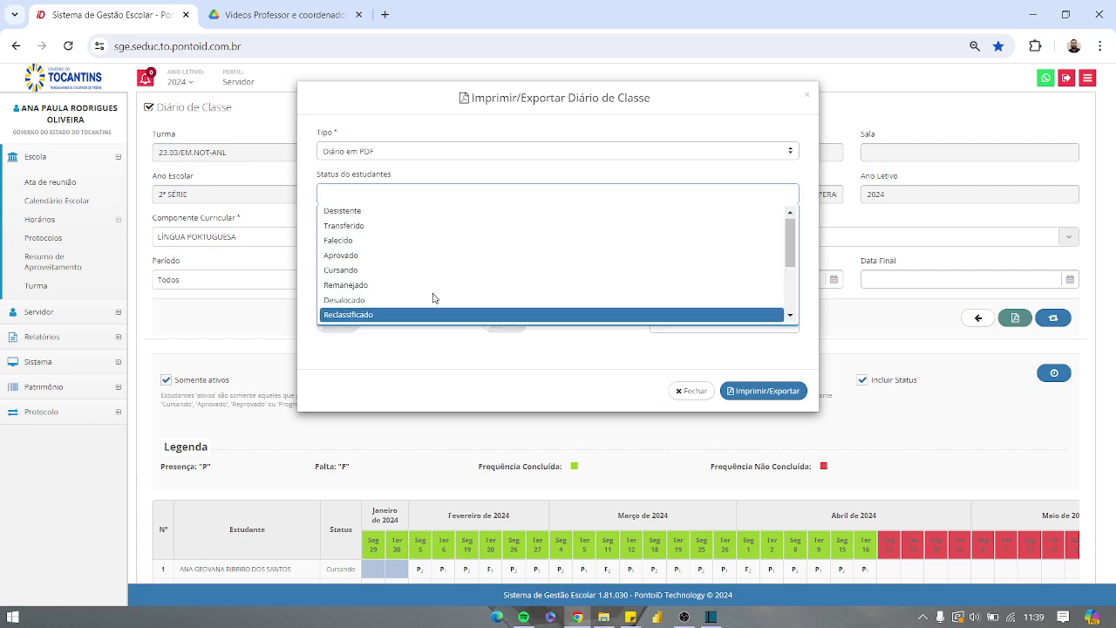
pyautogui.click(366, 170)
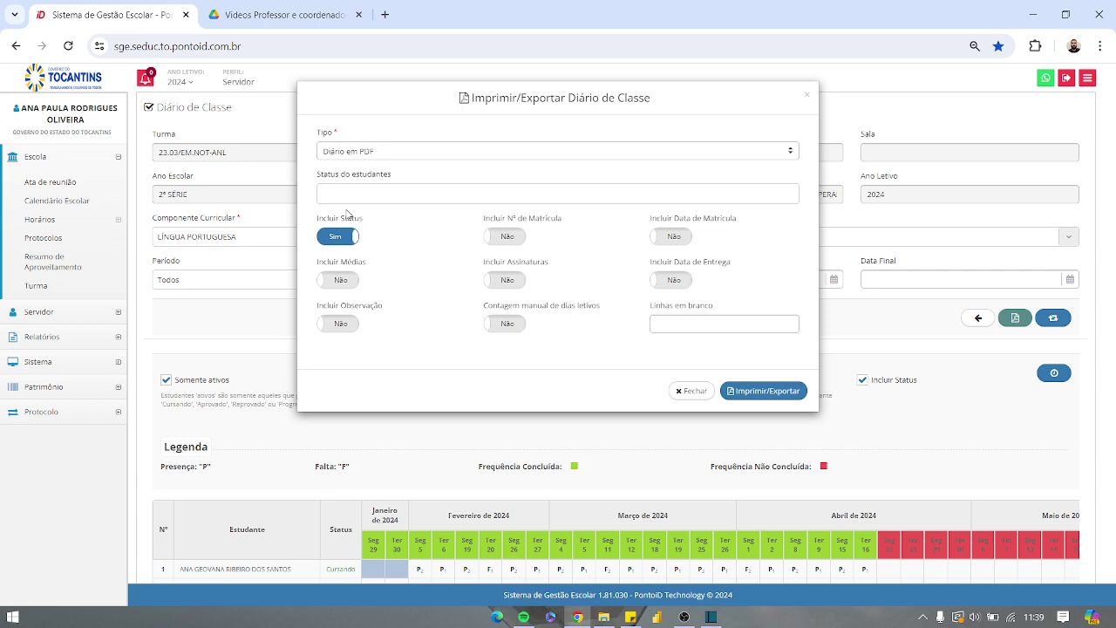
# Read the explanations of the Incluir Status and Incluir Nº de Matrícula export options.
pyautogui.moveTo(319, 218); pyautogui.dragTo(366, 228)
pyautogui.click(443, 337)
pyautogui.moveTo(501, 218); pyautogui.dragTo(580, 241)
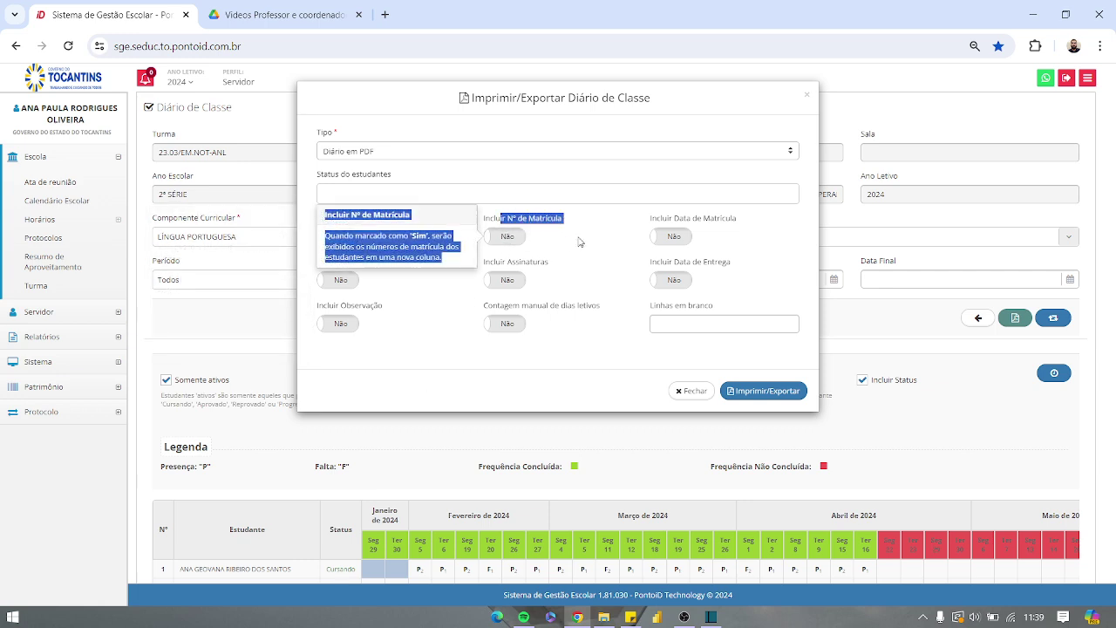
pyautogui.click(580, 241)
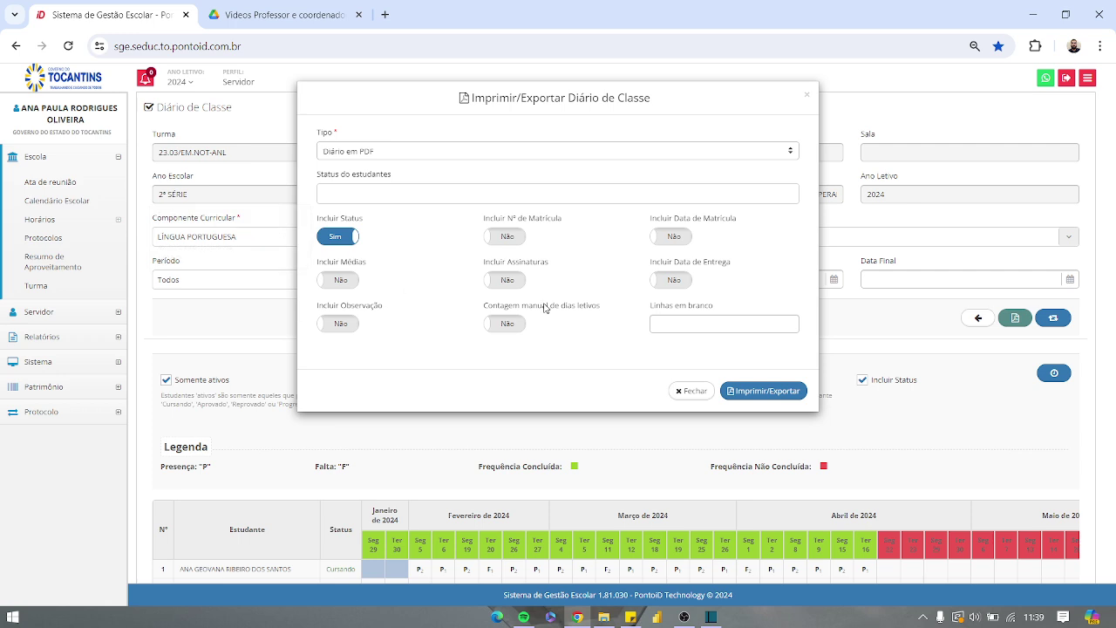
# Try enabling Incluir Assinaturas and look through the director, secretary, coordinator and teacher choices.
pyautogui.moveTo(491, 264); pyautogui.dragTo(549, 263)
pyautogui.click(506, 280)
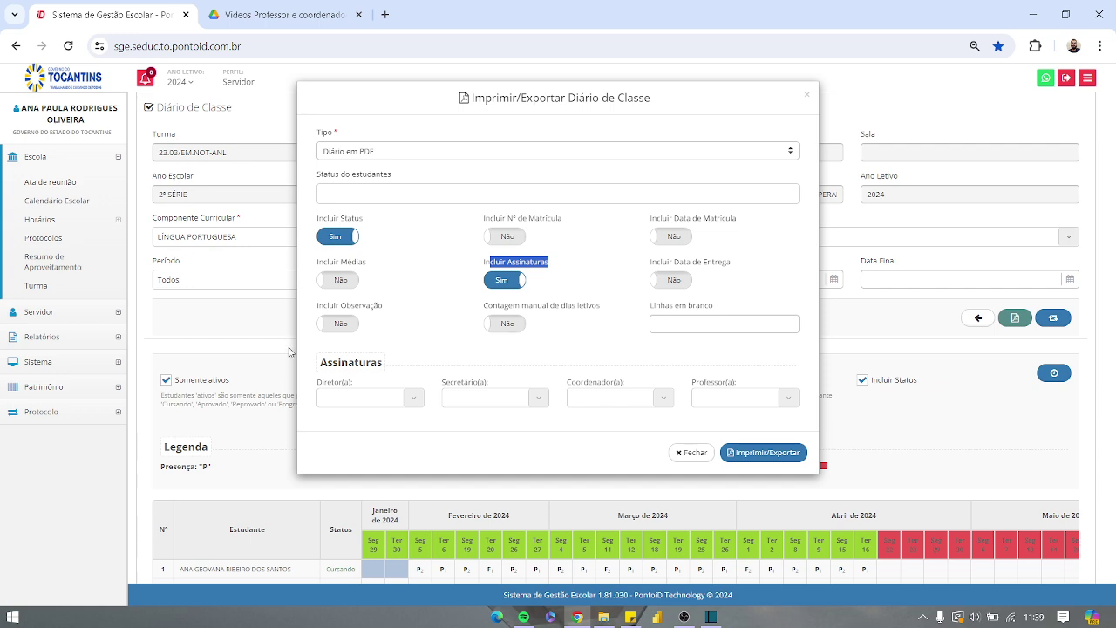
pyautogui.click(342, 397)
pyautogui.click(362, 399)
pyautogui.click(463, 398)
pyautogui.click(643, 401)
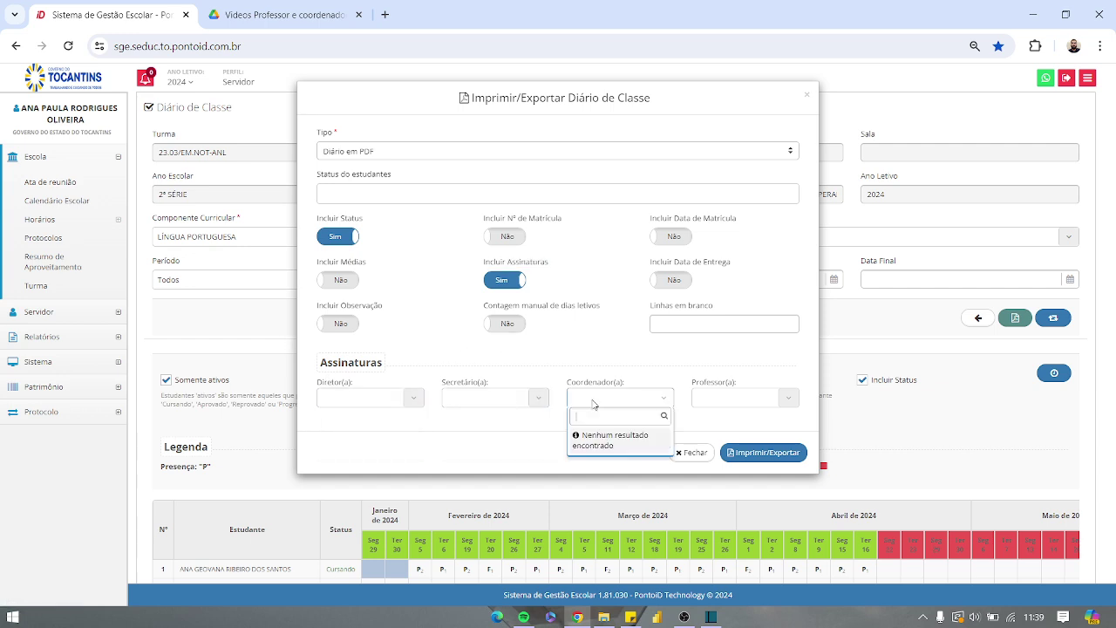
pyautogui.click(753, 402)
pyautogui.click(755, 400)
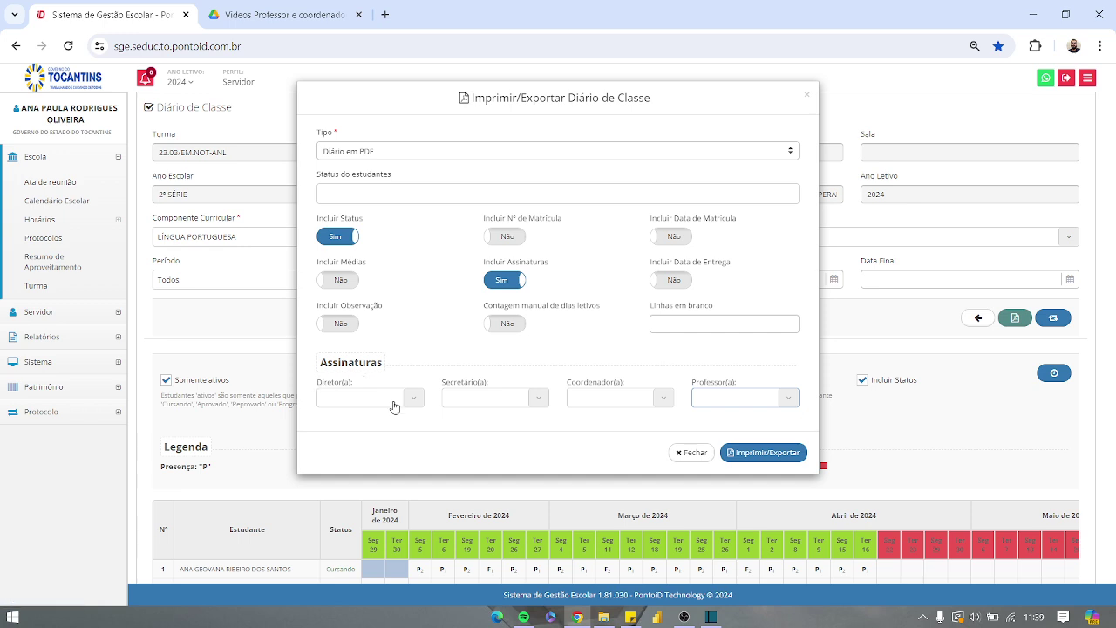
pyautogui.click(772, 403)
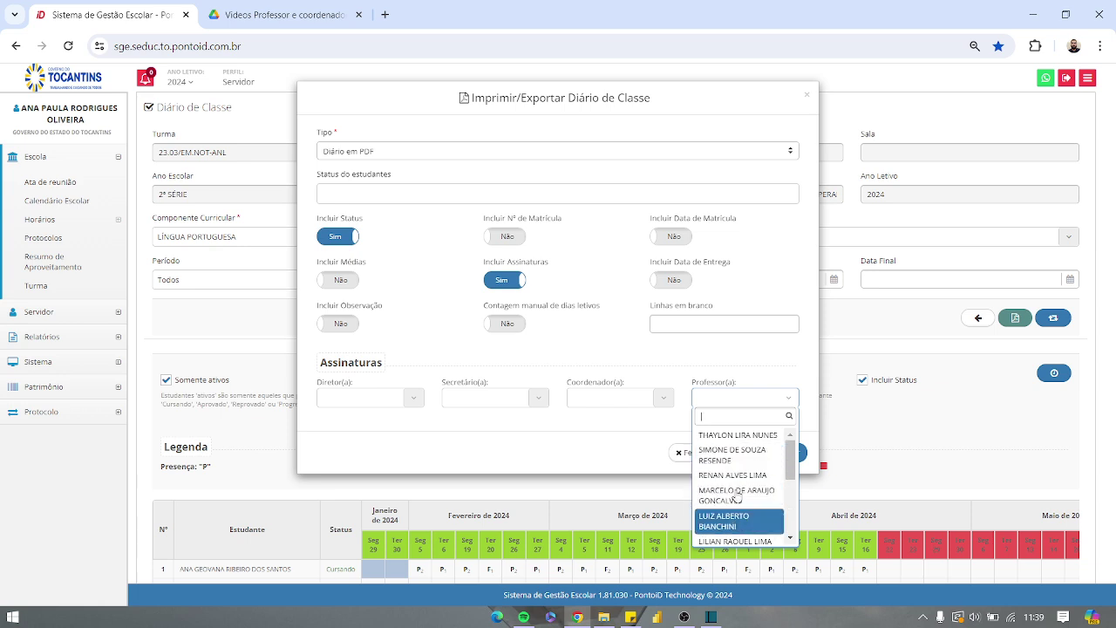
# Recheck the signature lists without picking anyone and turn Incluir Assinaturas back off.
pyautogui.click(750, 399)
pyautogui.click(581, 398)
pyautogui.click(522, 398)
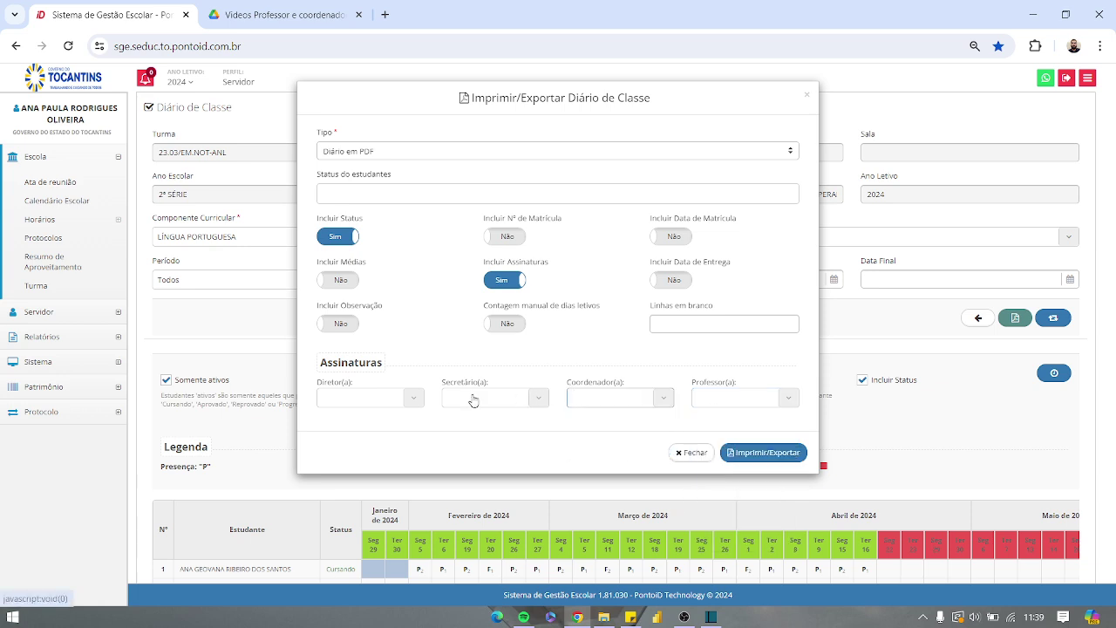
pyautogui.click(364, 402)
pyautogui.click(357, 397)
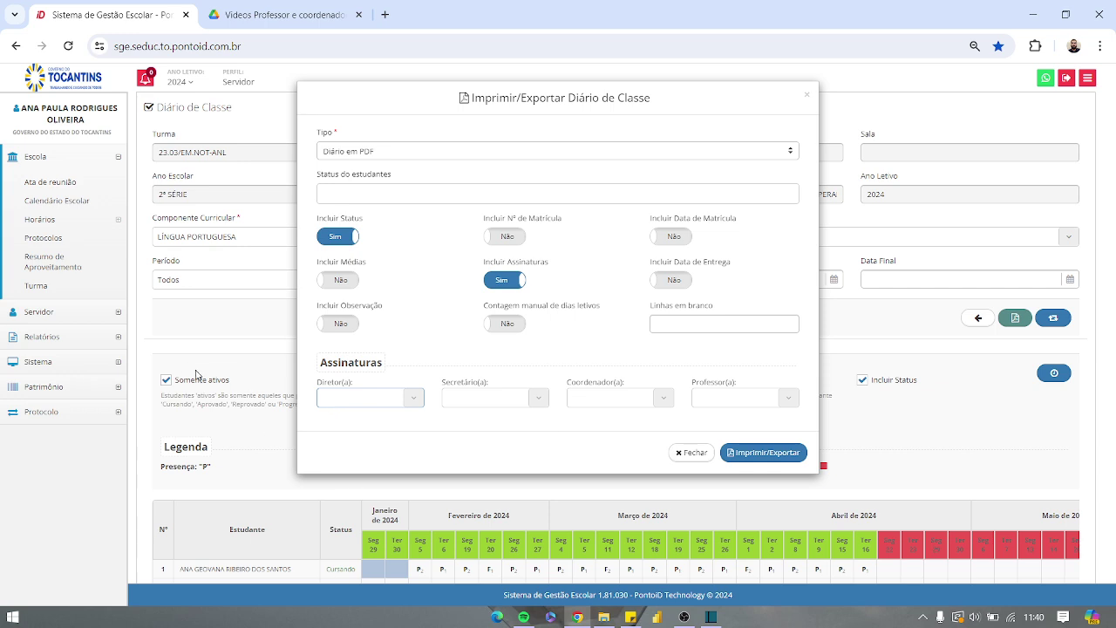
pyautogui.click(356, 391)
pyautogui.click(363, 398)
pyautogui.click(388, 404)
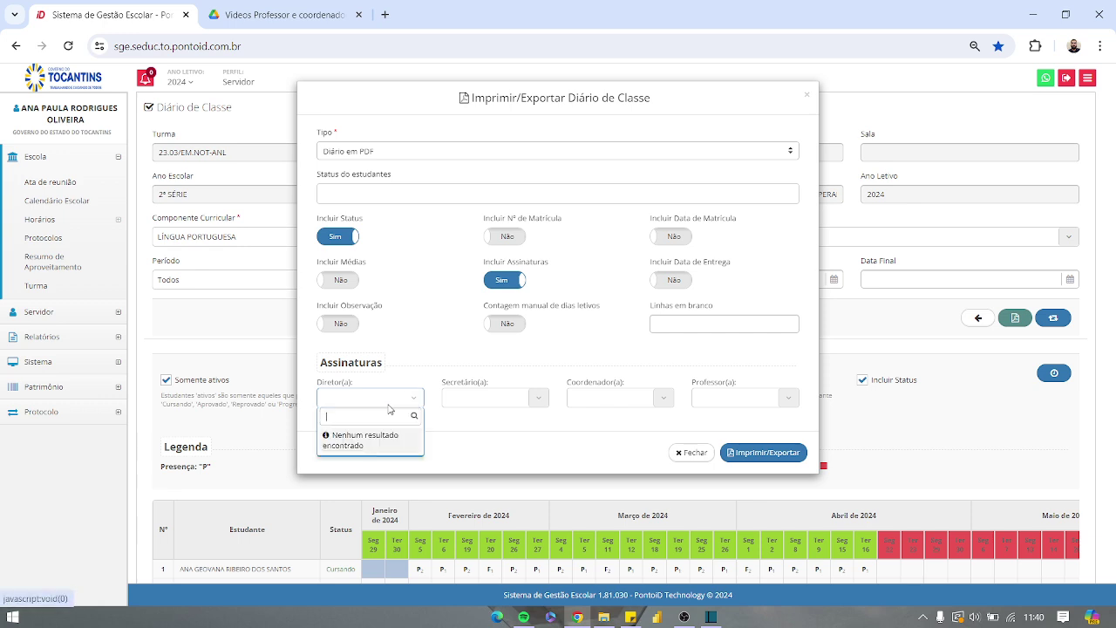
pyautogui.click(389, 404)
pyautogui.click(505, 280)
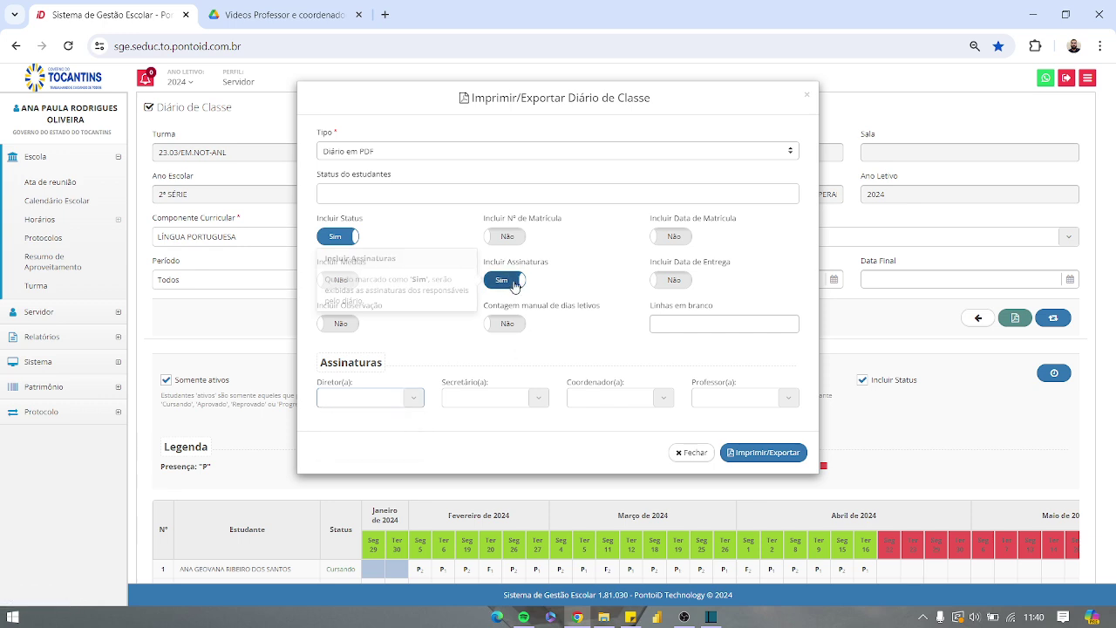
# Include the delivery date in the diary export and add an observation reading "teste".
pyautogui.click(670, 280)
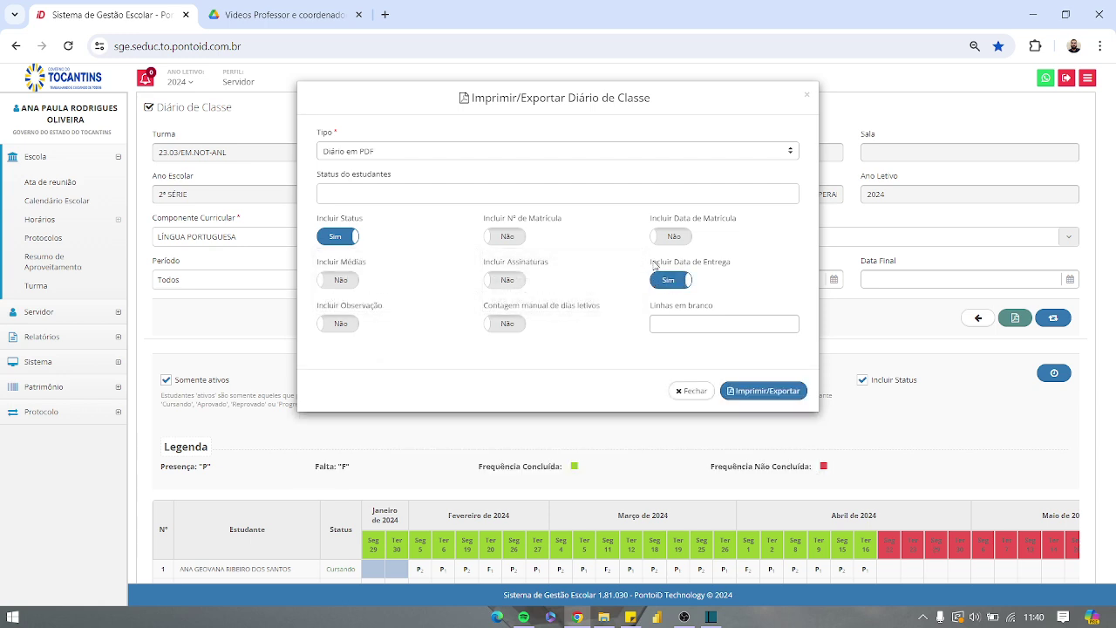
pyautogui.moveTo(655, 266); pyautogui.dragTo(723, 272)
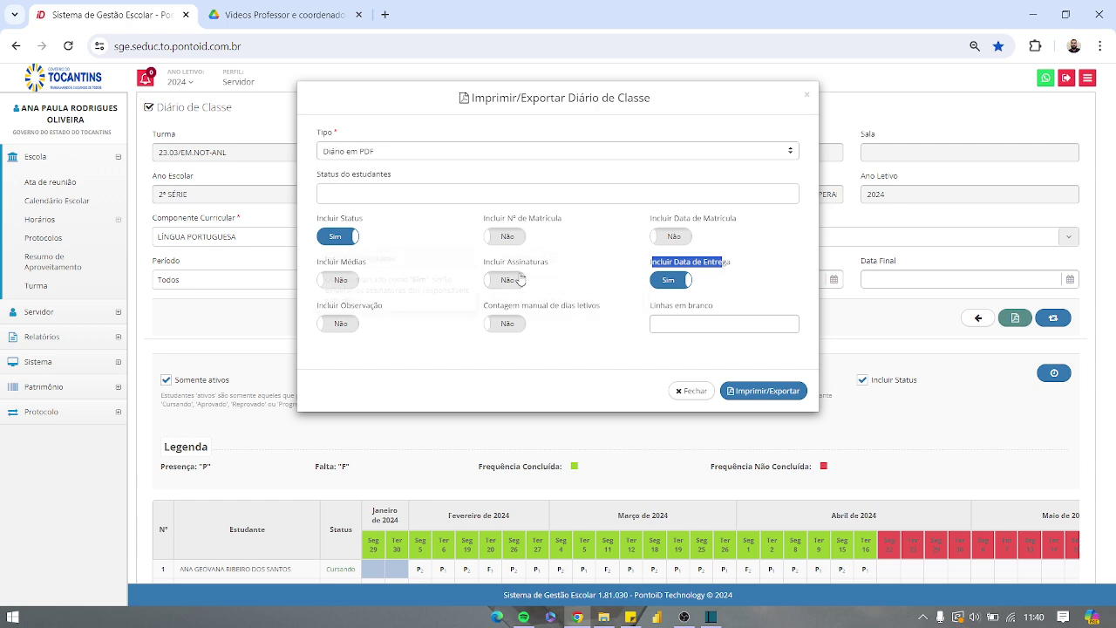
pyautogui.moveTo(317, 306); pyautogui.dragTo(388, 309)
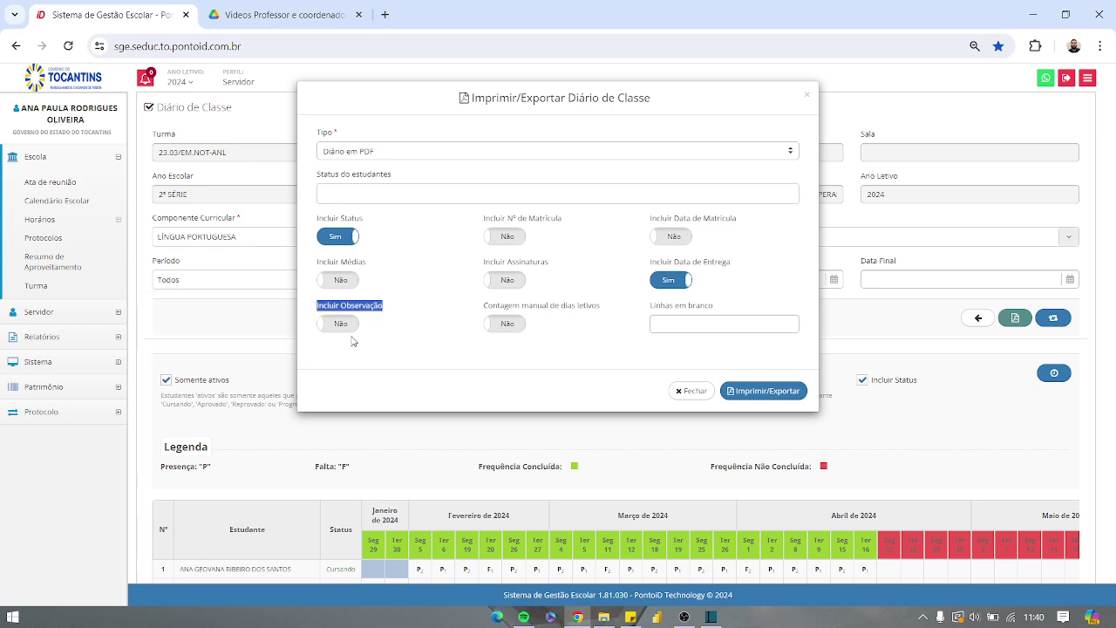
pyautogui.click(349, 324)
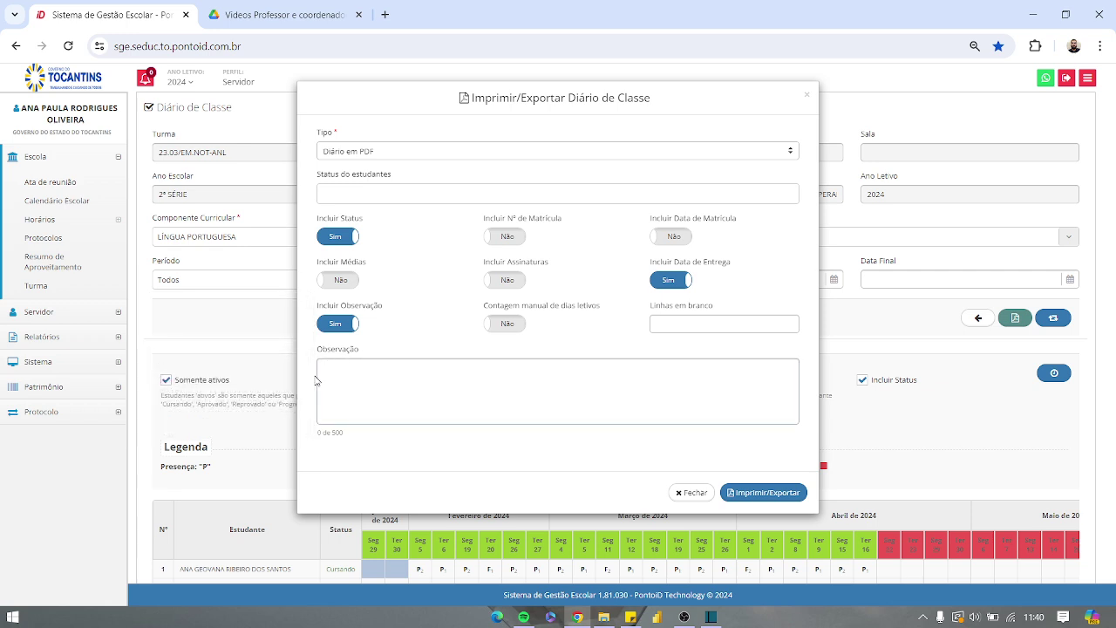
pyautogui.click(352, 401)
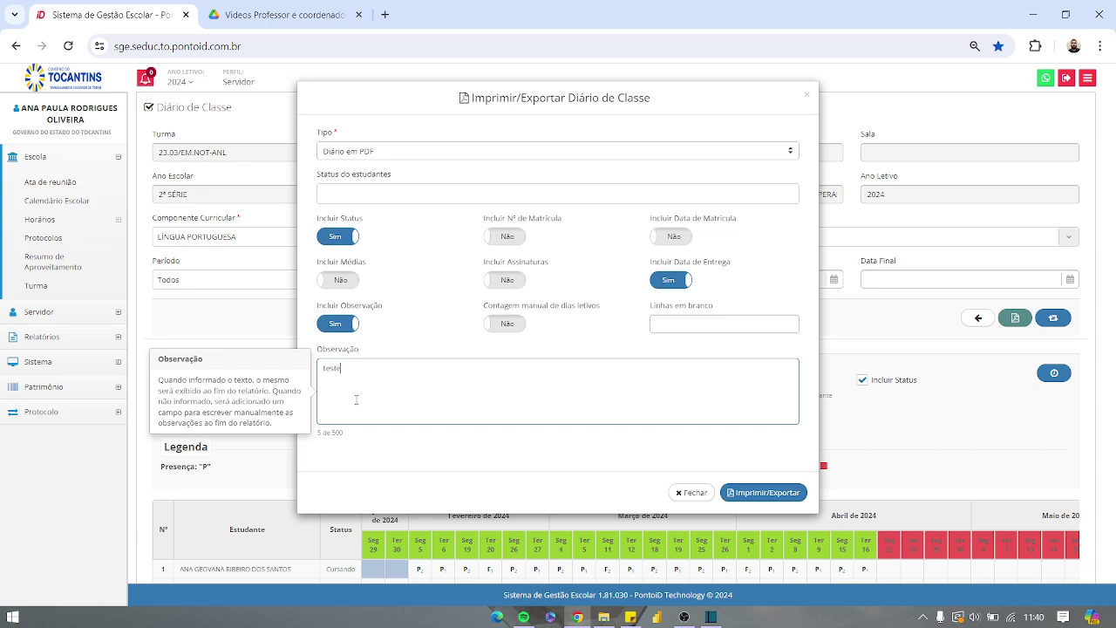
# Leave Contagem manual de dias letivos set to Não and set the number of blank lines to 2.
pyautogui.moveTo(493, 305); pyautogui.dragTo(605, 311)
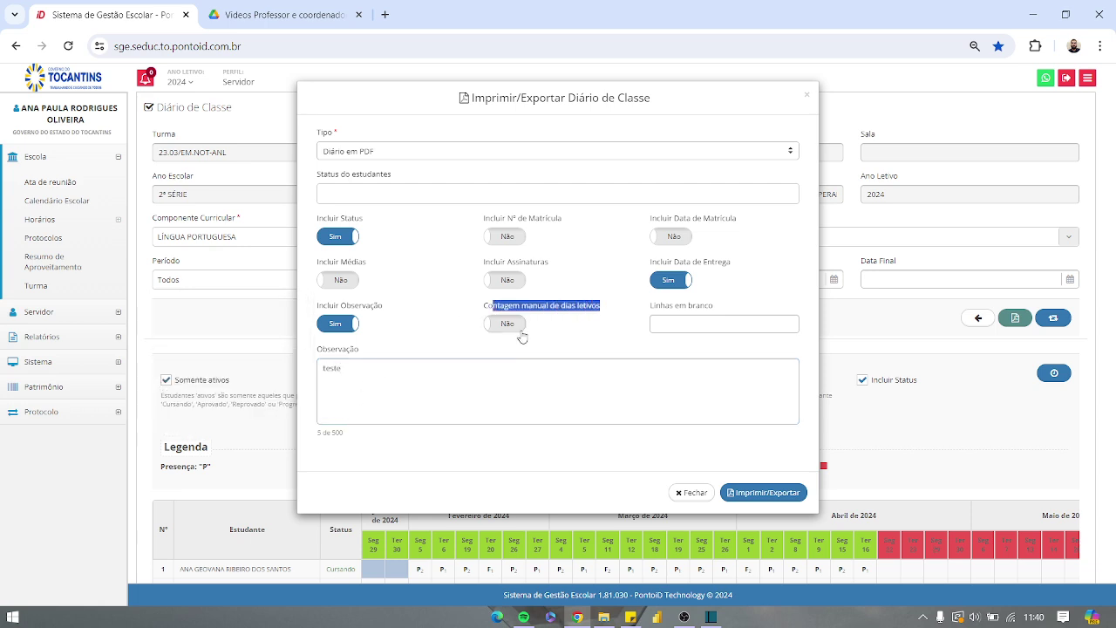
pyautogui.click(517, 329)
pyautogui.click(517, 330)
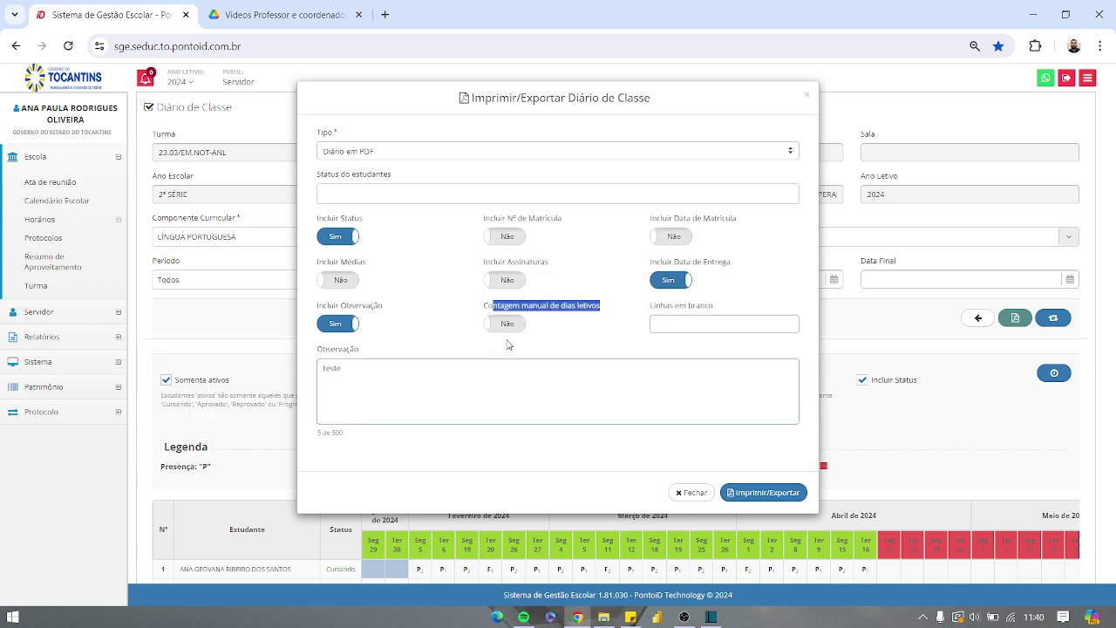
pyautogui.click(713, 328)
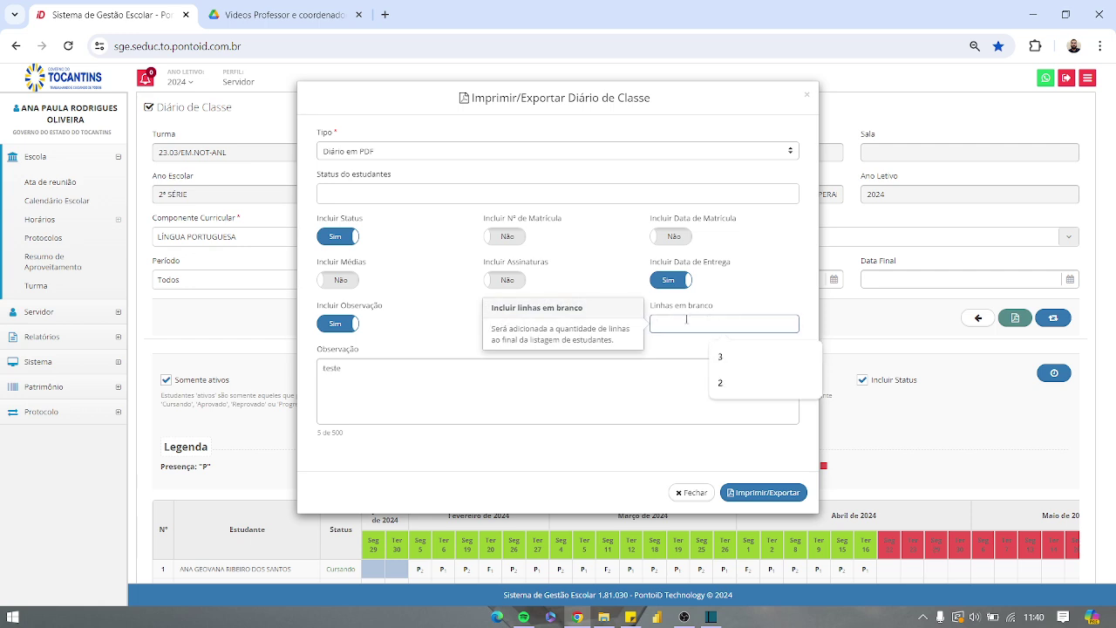
pyautogui.write('2')
pyautogui.moveTo(321, 333)
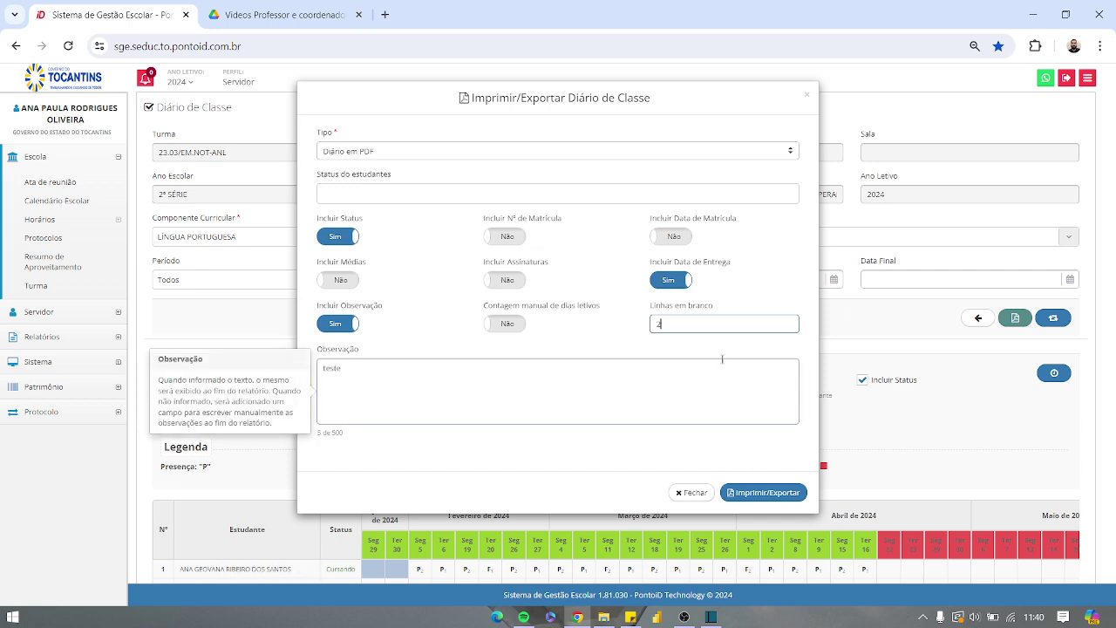
# Export the class diary as a PDF with the configured options and acknowledge the download.
pyautogui.click(764, 491)
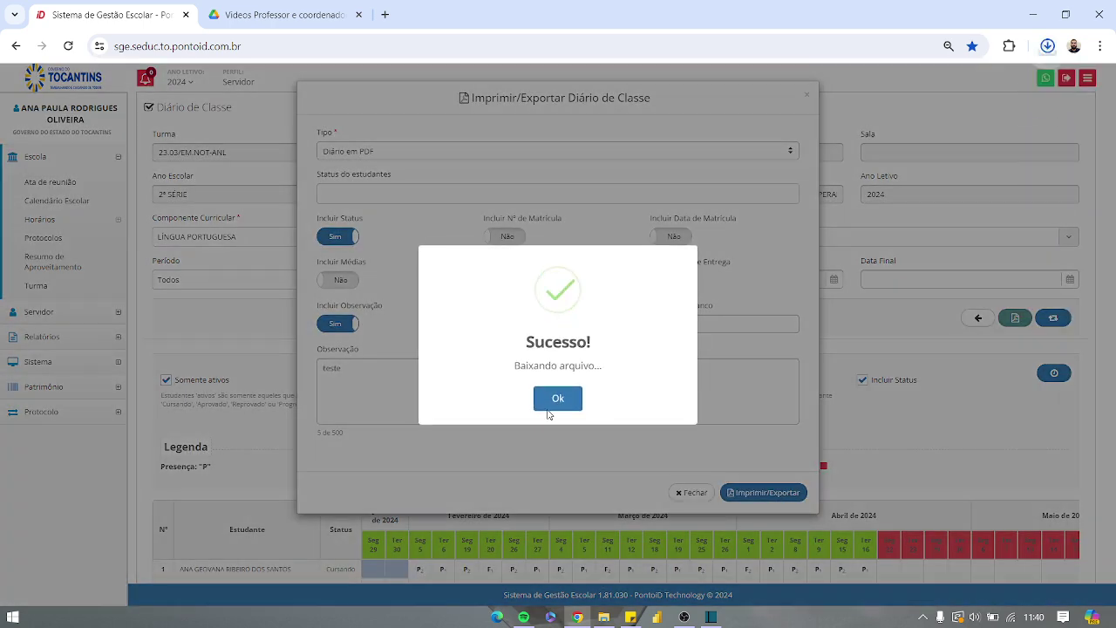
pyautogui.click(548, 403)
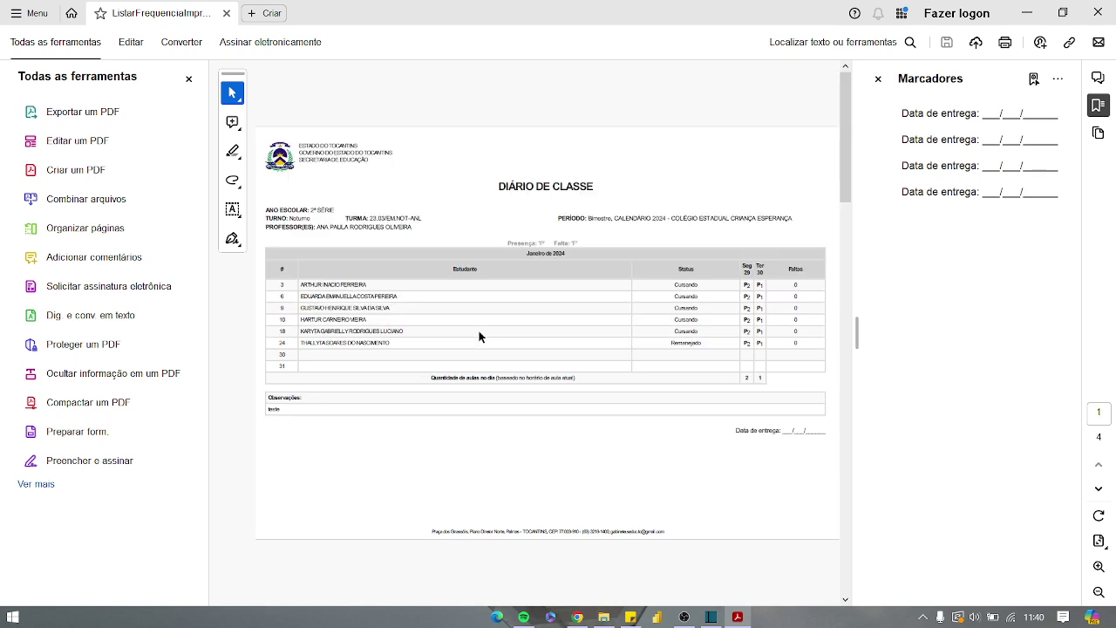
# Examine the student rows, blank lines and observation in the exported diary, look through its monthly pages, and close the PDF.
pyautogui.tripleClick(309, 281)
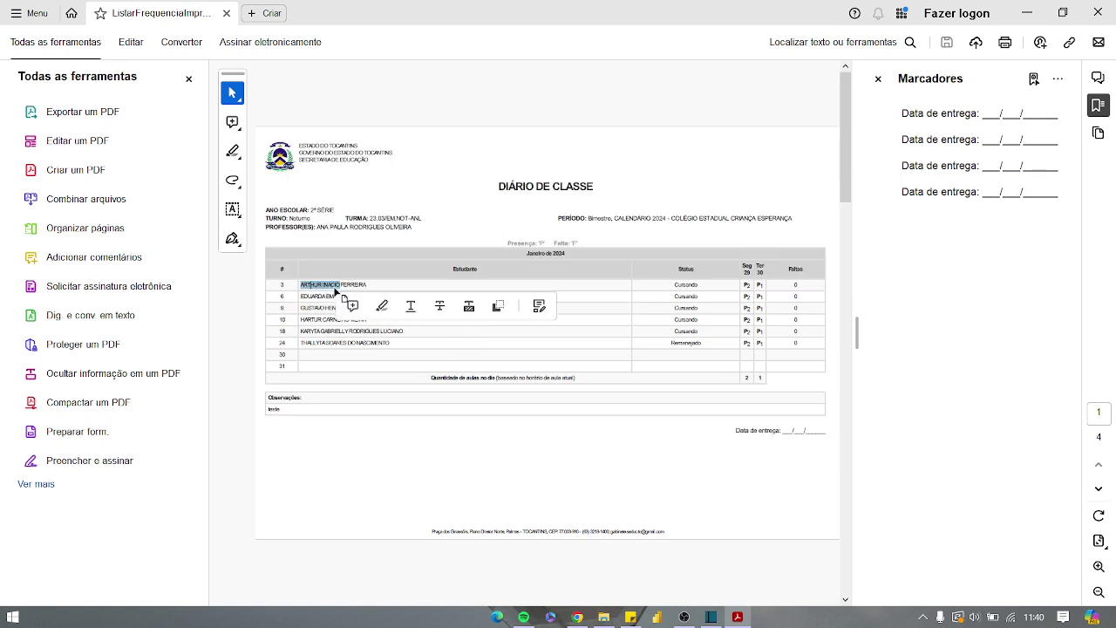
pyautogui.moveTo(300, 343); pyautogui.dragTo(347, 343)
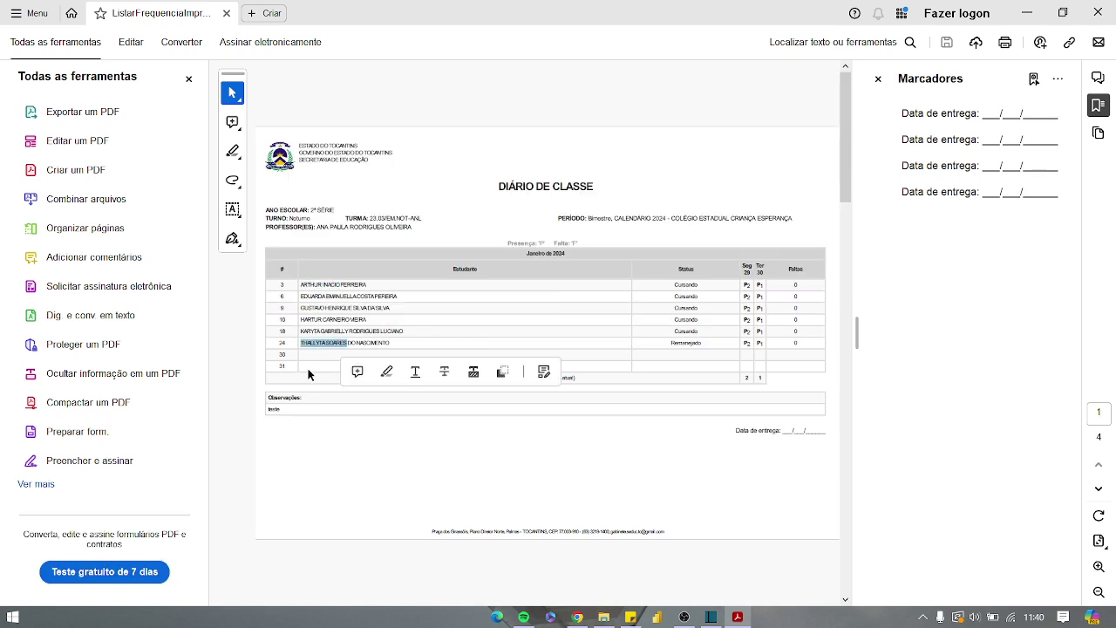
pyautogui.click(322, 366)
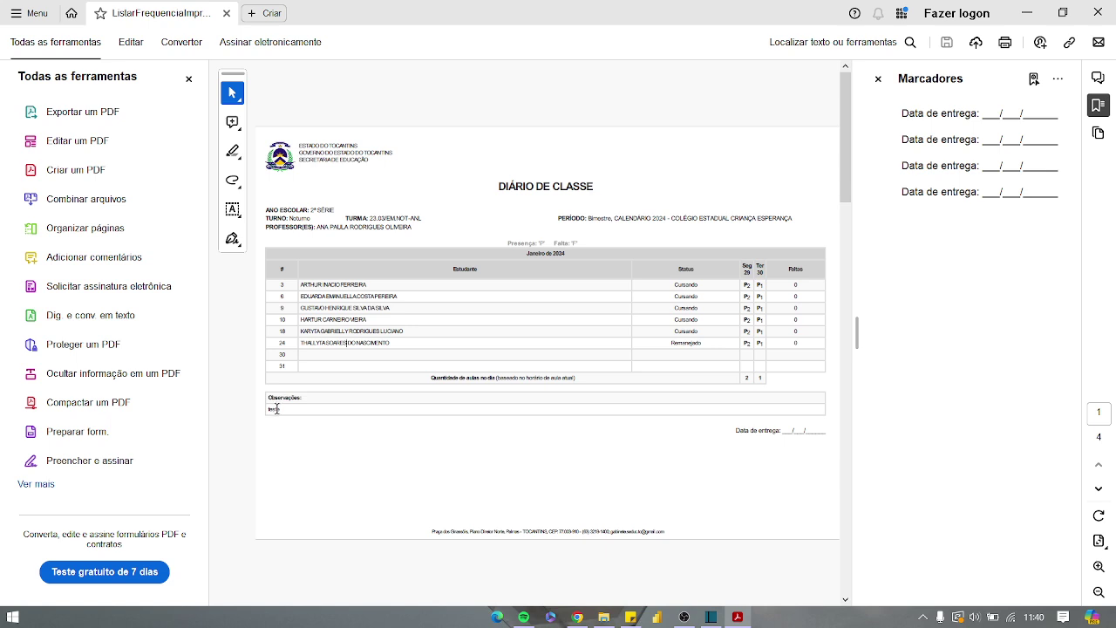
pyautogui.moveTo(277, 409); pyautogui.dragTo(294, 406)
pyautogui.click(703, 506)
pyautogui.scroll(-3, 656, 282)
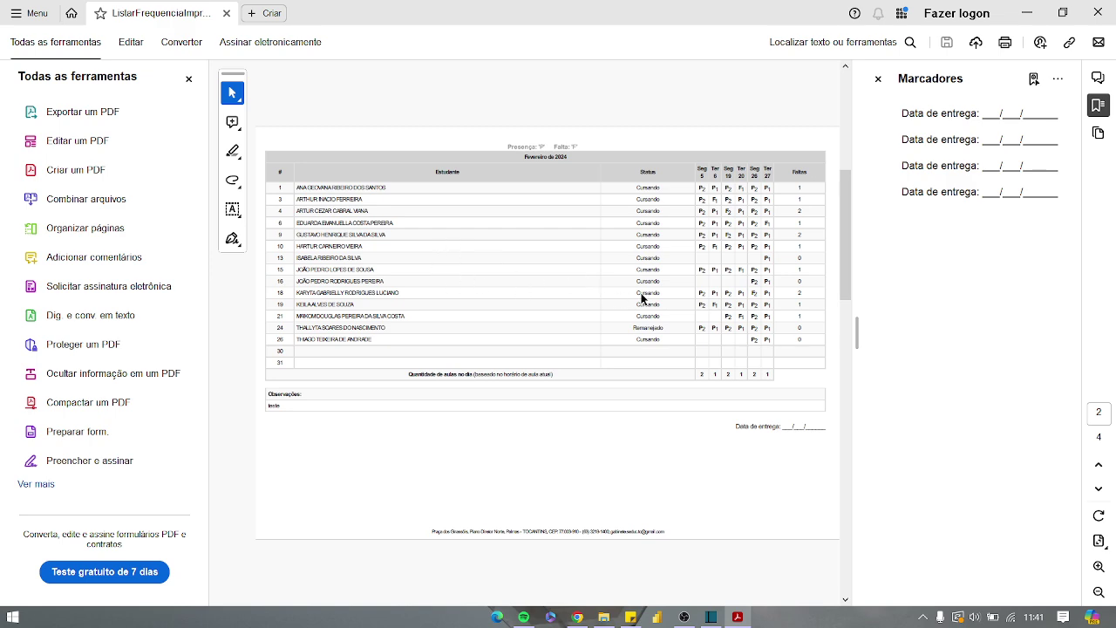
pyautogui.scroll(-3, 642, 298)
pyautogui.scroll(6, 797, 459)
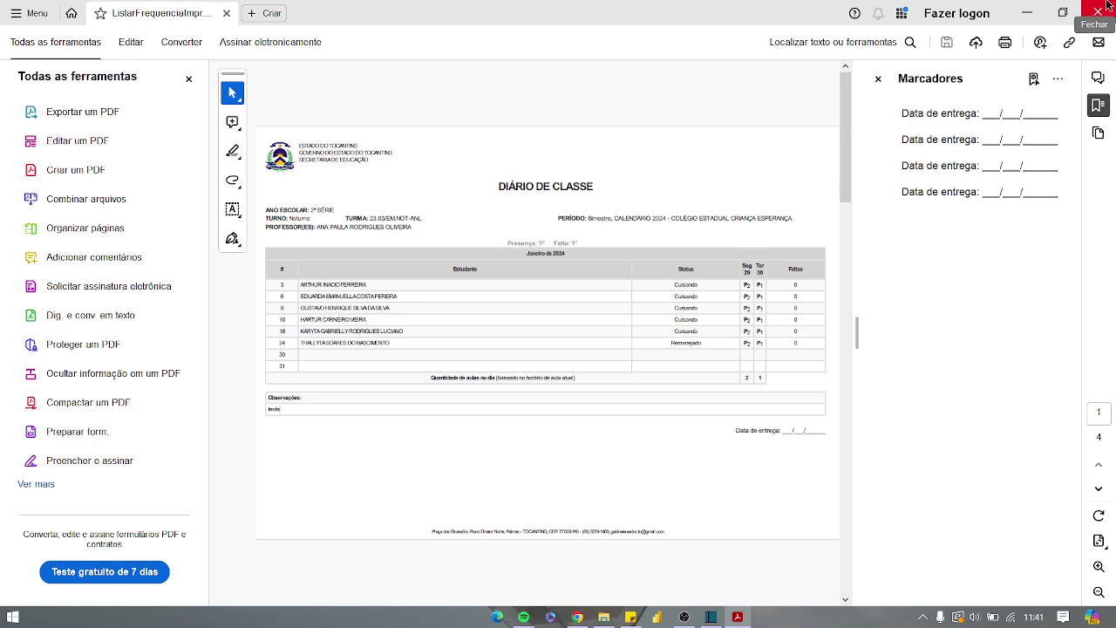
pyautogui.click(1106, 7)
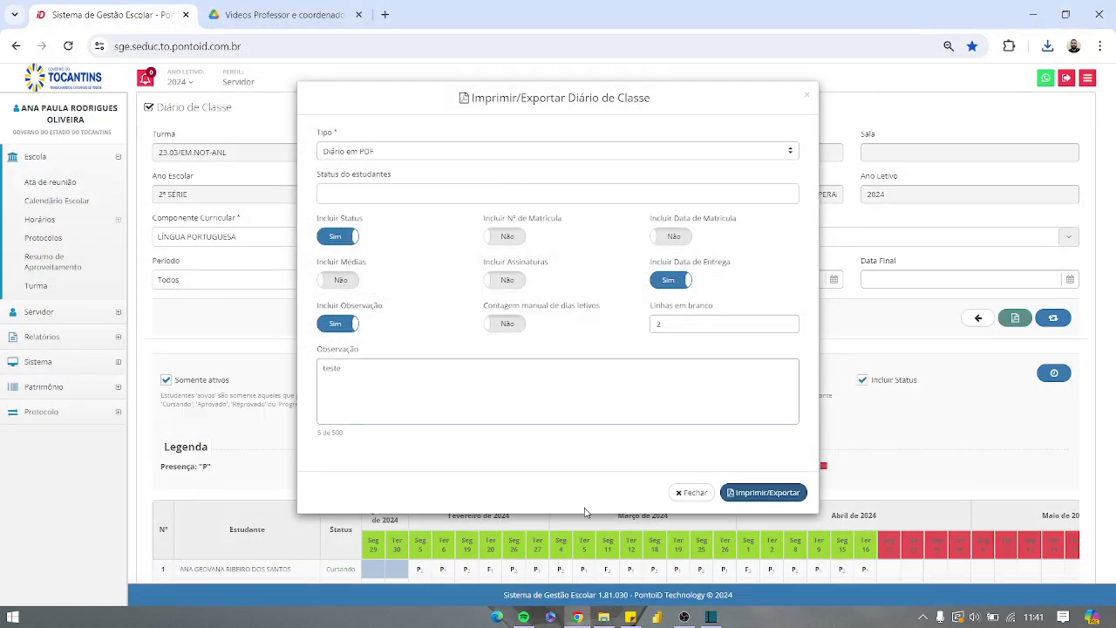